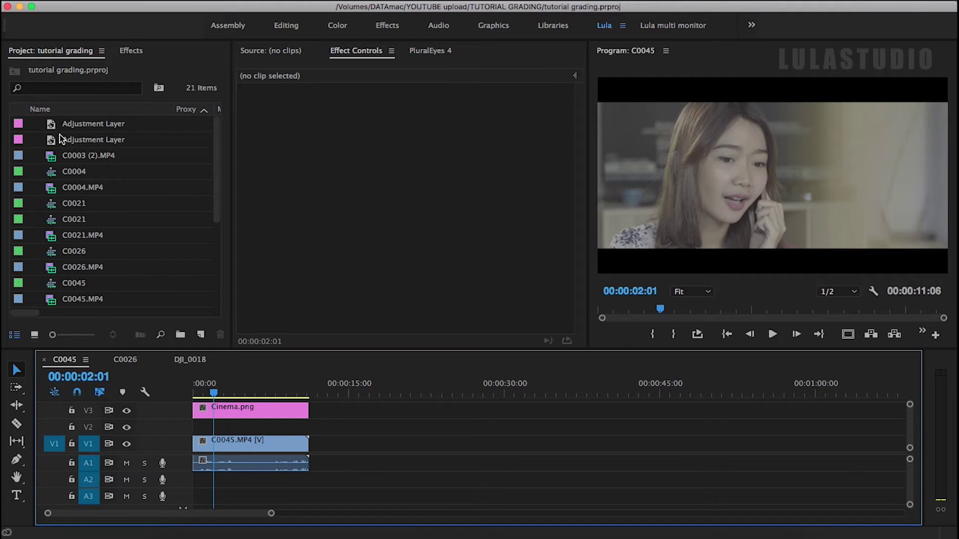
Select one of the two adjustment layers in the Project panel.
click(53, 127)
Place an adjustment layer on V2 above the interview clip, stretched to the clip's end.
mouse_move(53, 124)
mouse_down()
mouse_move(200, 426)
mouse_move(308, 428)
mouse_up()
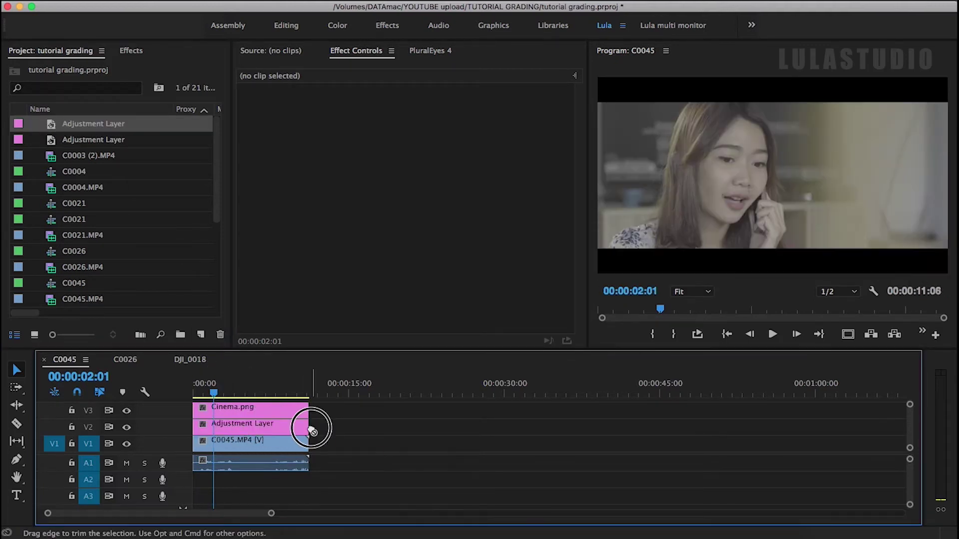
click(283, 430)
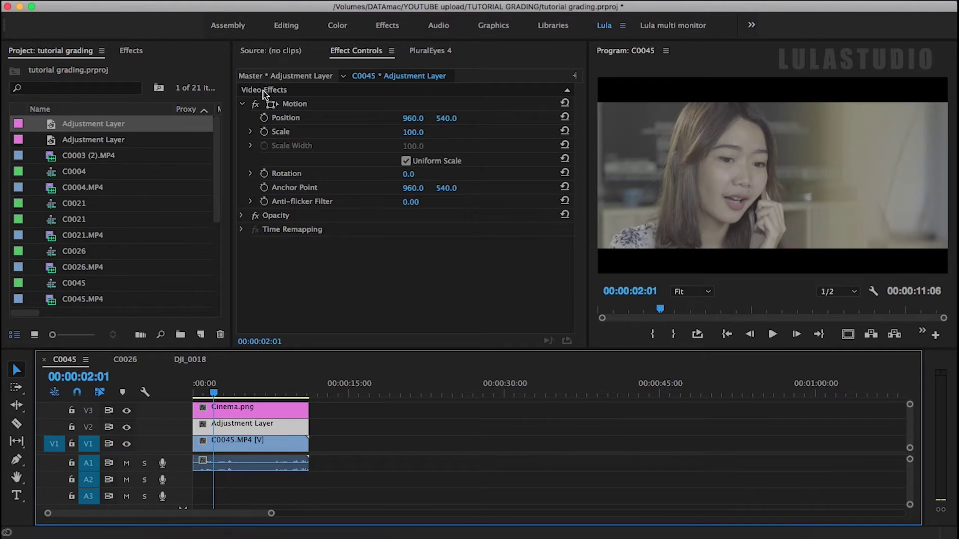
click(244, 104)
Apply Magic Bullet Colorista IV from the Effects panel to the adjustment layer.
click(131, 51)
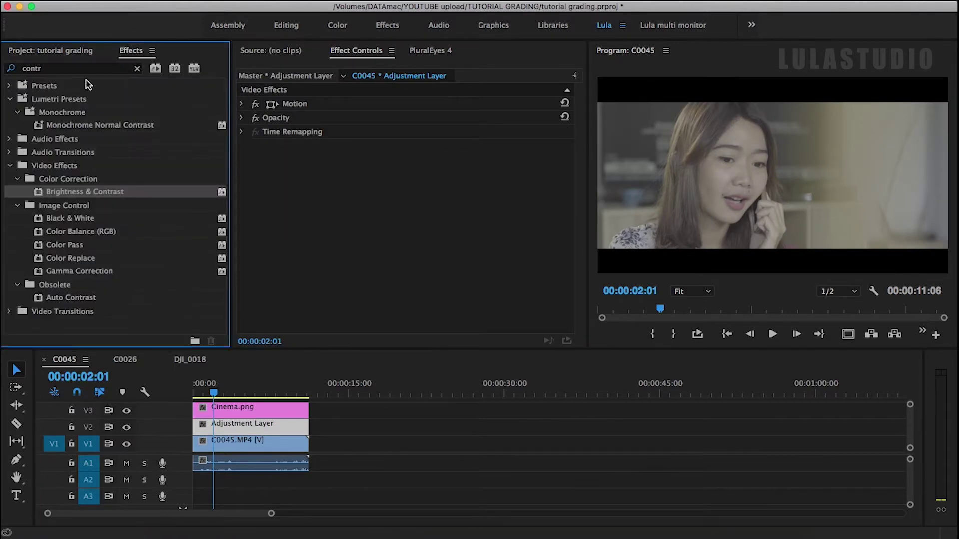
click(135, 70)
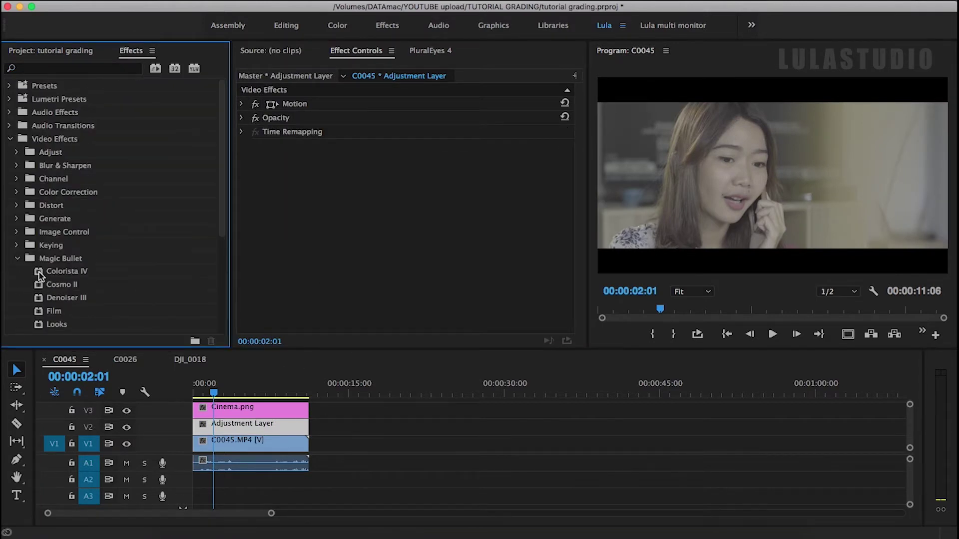
drag(39, 274, 342, 250)
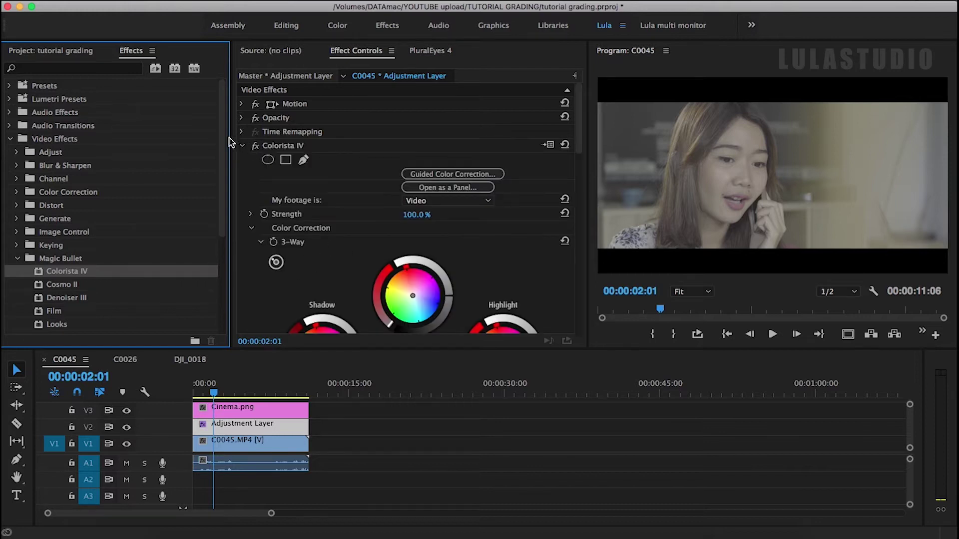
drag(229, 142, 82, 150)
scroll(230, 152, down, 2)
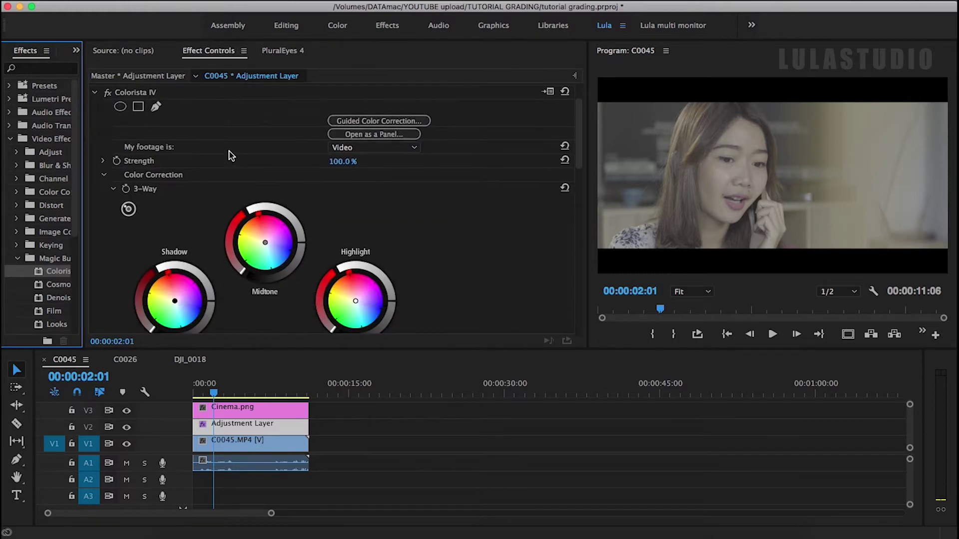
scroll(231, 155, down, 1)
scroll(434, 205, up, 4)
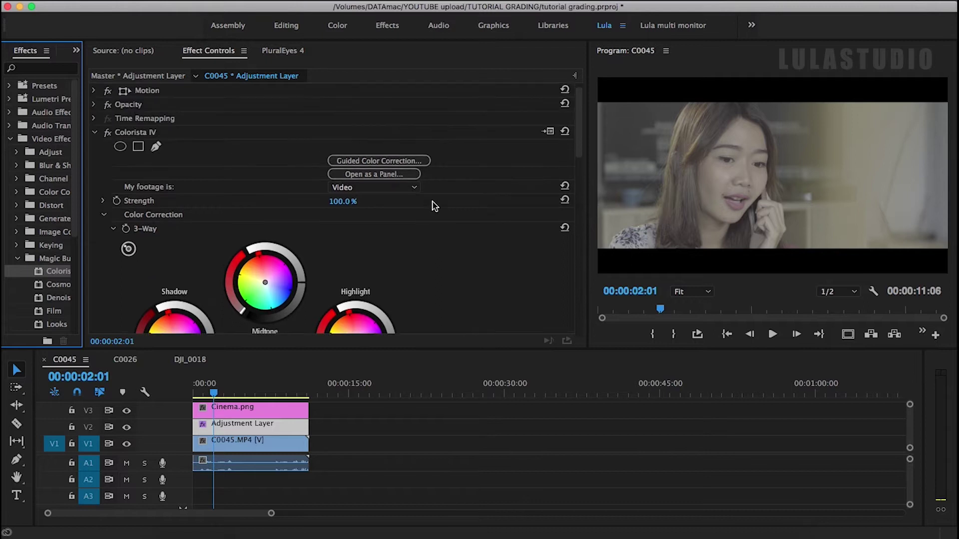
Collapse Colorista IV's Color Correction, Hue and Saturation, Structure and Lighting, and Tone Curve sections.
click(143, 133)
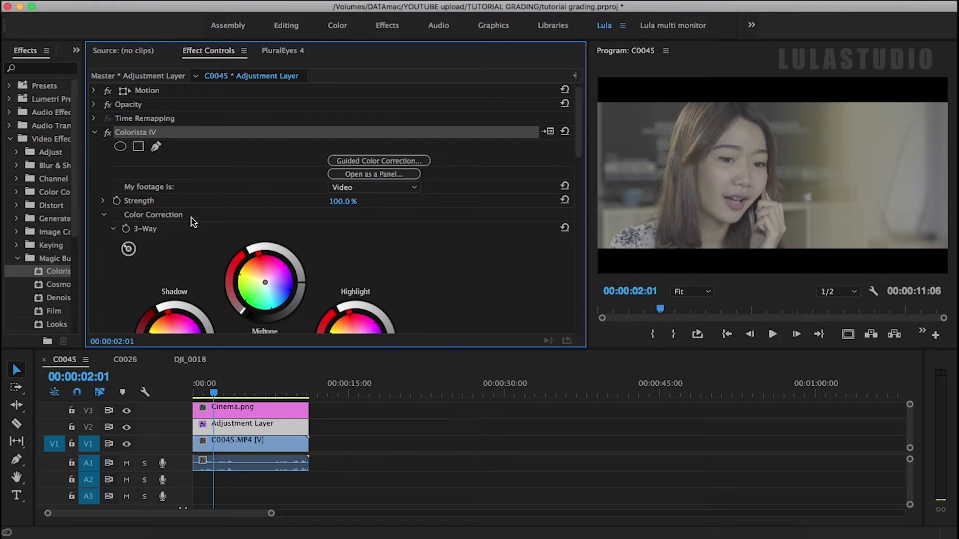
click(104, 215)
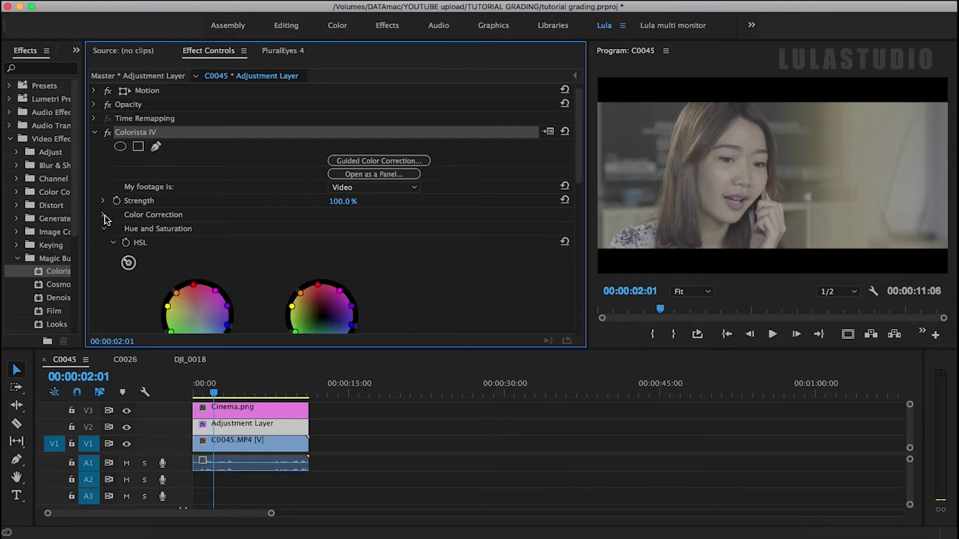
click(104, 230)
click(104, 243)
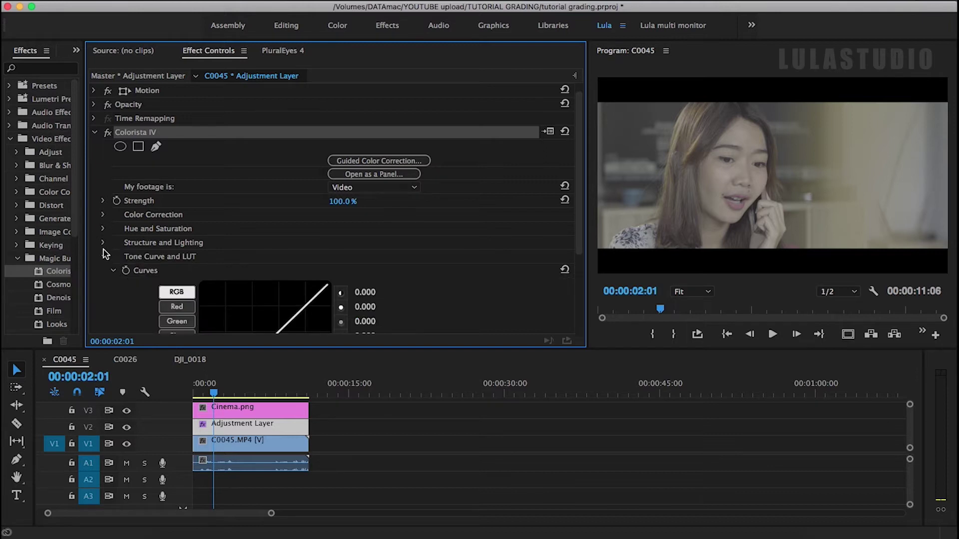
click(103, 256)
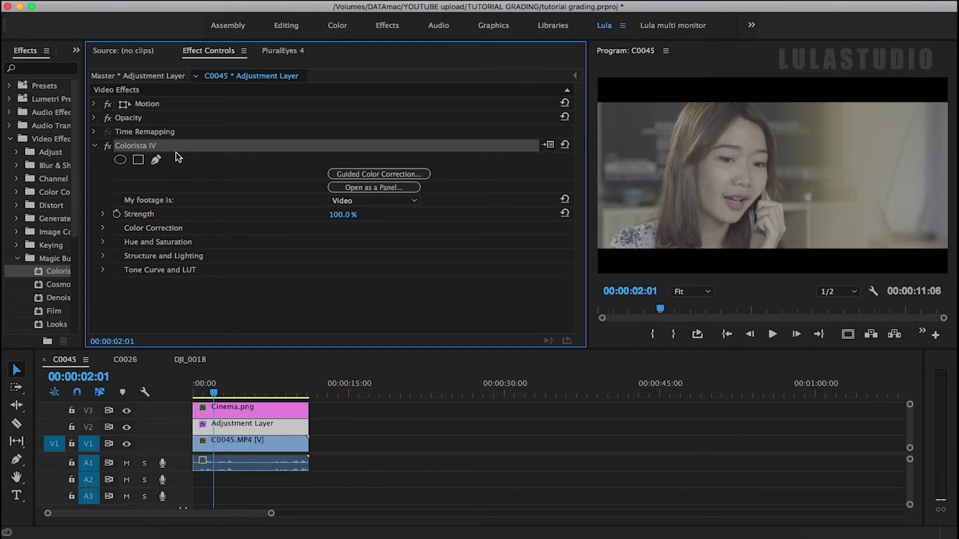
Set 'My footage is' to Log and widen the Program monitor.
click(350, 203)
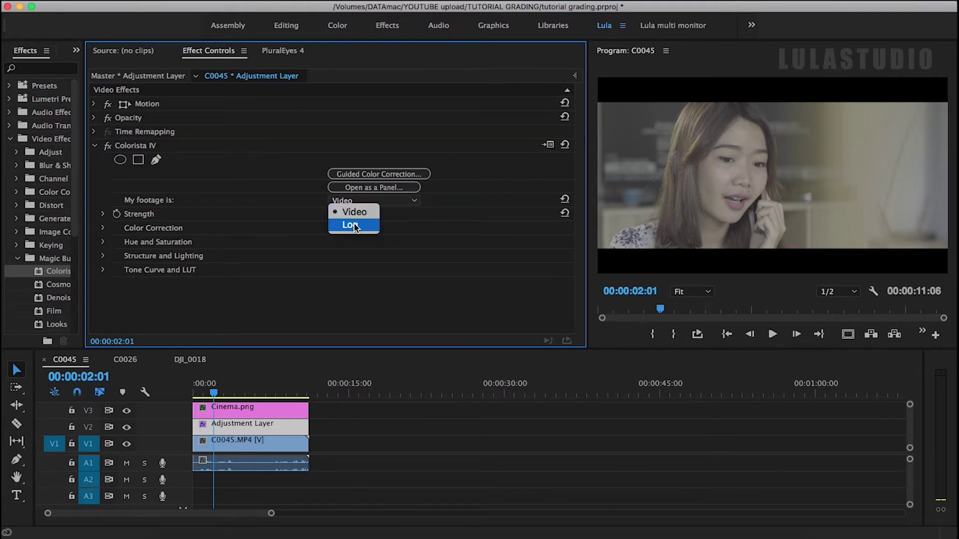
click(355, 227)
drag(589, 150, 513, 154)
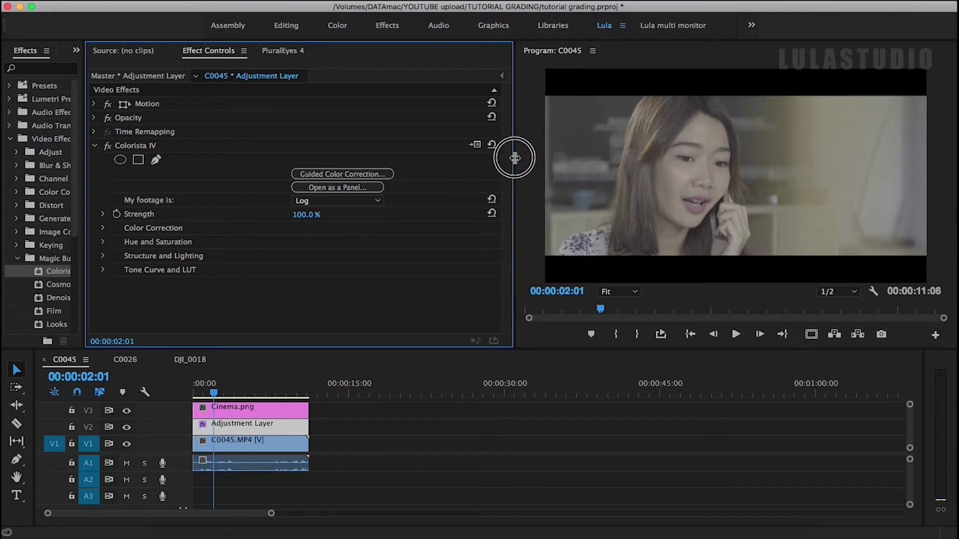
Start Colorista's Guided Color Correction, get past the intro, and pick Log footage.
click(371, 175)
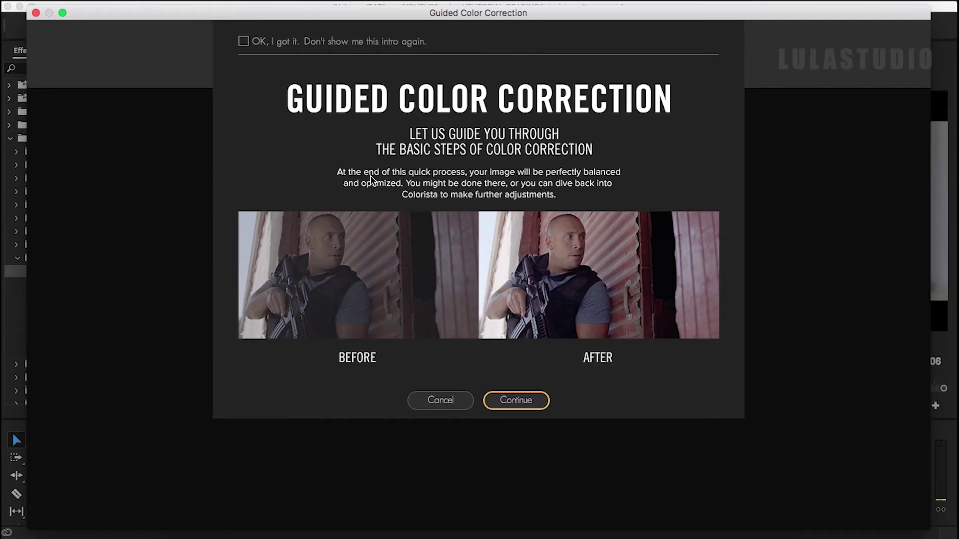
click(525, 395)
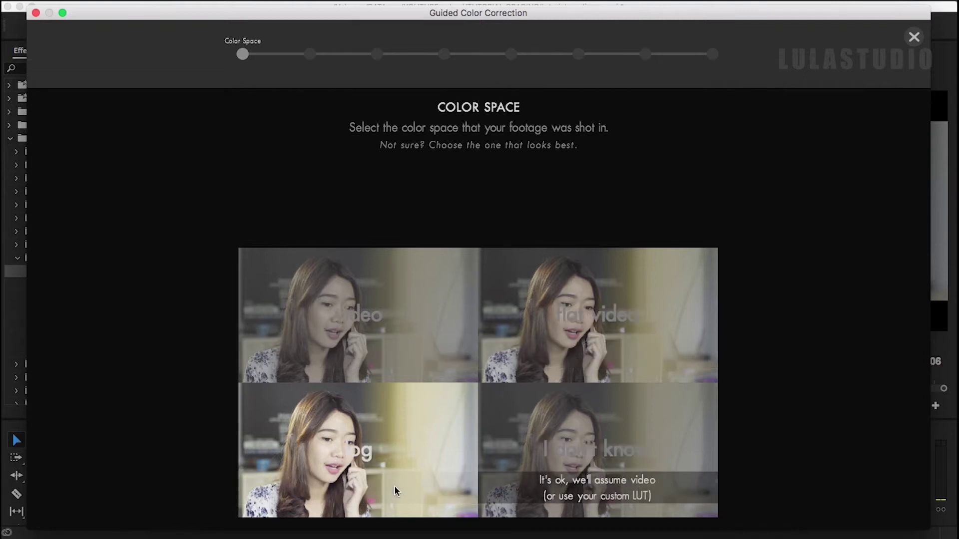
click(391, 437)
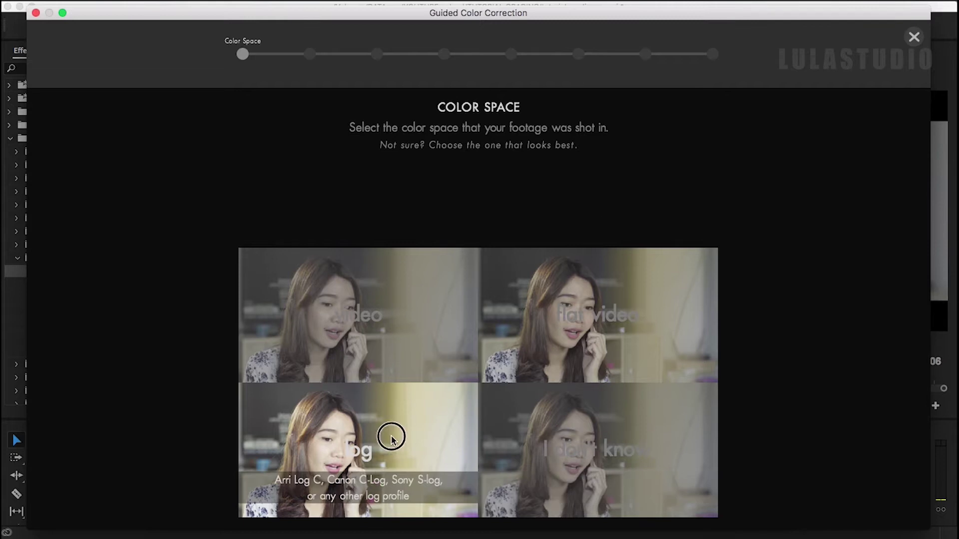
Set the black point just above clipping, then begin raising the White Levels.
click(610, 207)
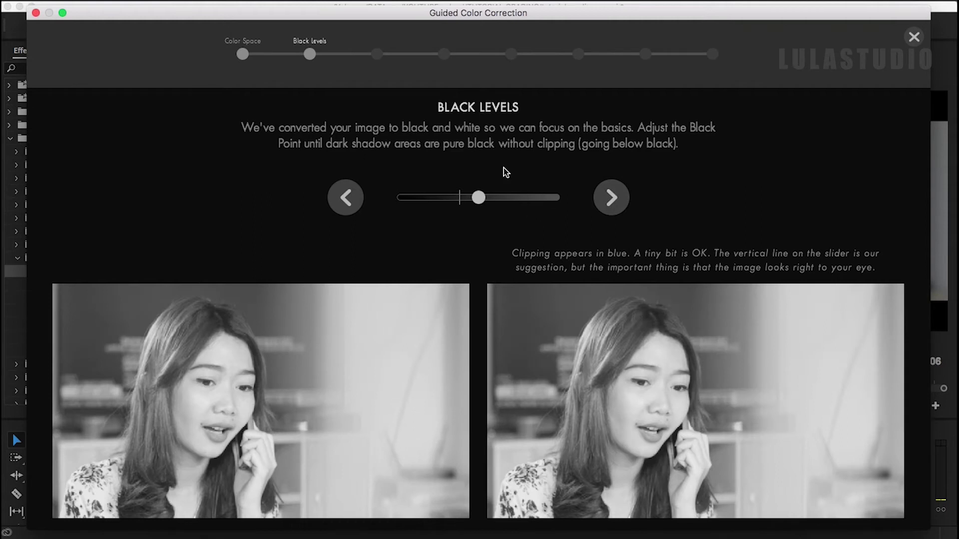
drag(478, 200, 459, 205)
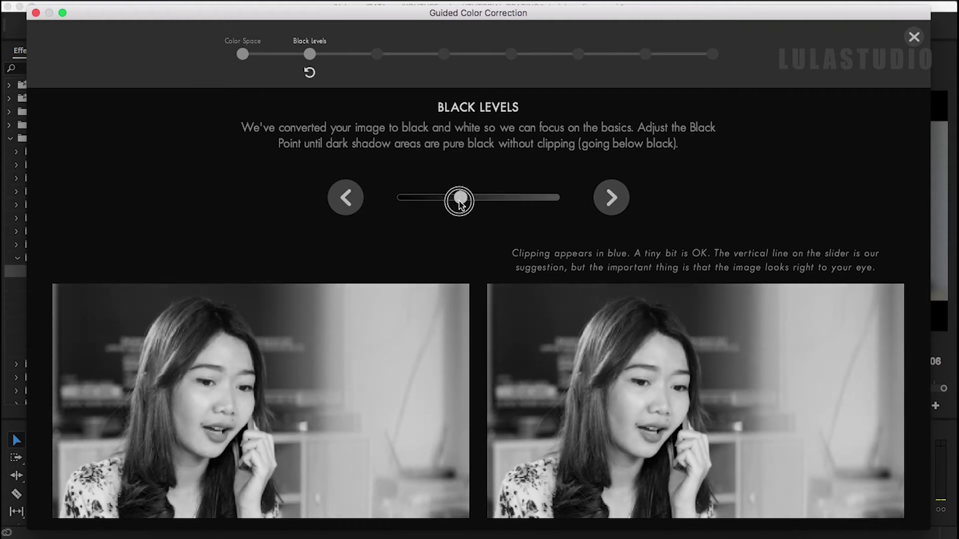
drag(459, 204, 429, 198)
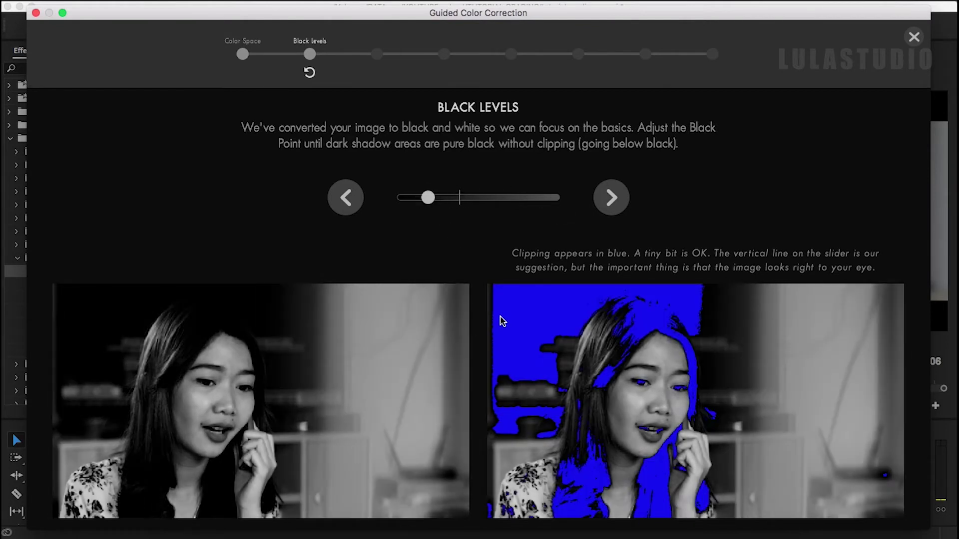
mouse_move(429, 200)
mouse_down()
mouse_move(487, 202)
mouse_move(454, 203)
mouse_up()
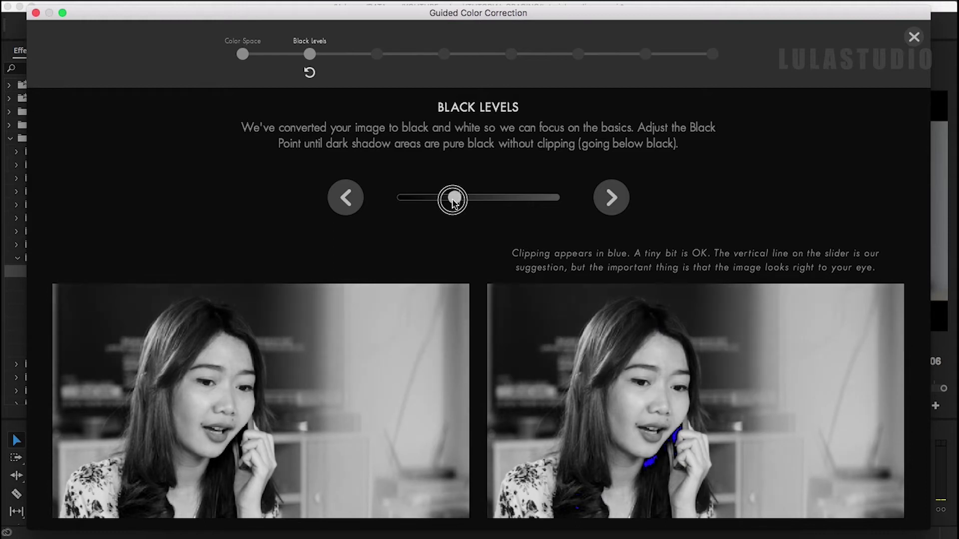
click(611, 198)
mouse_move(460, 198)
mouse_down()
mouse_move(550, 202)
mouse_move(444, 208)
mouse_up()
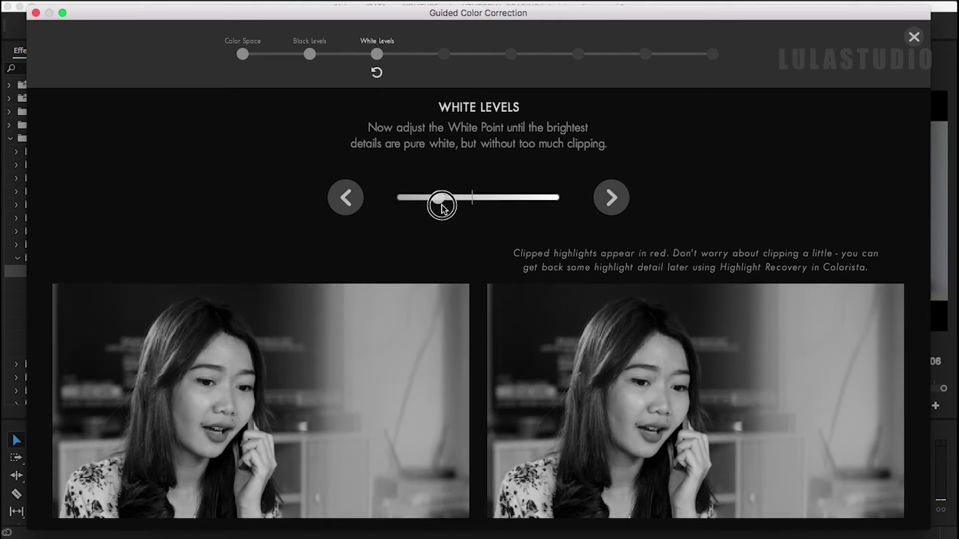
Fine-tune the white level, brighten the midtones slightly, and reduce contrast a little.
drag(445, 209, 445, 210)
click(608, 202)
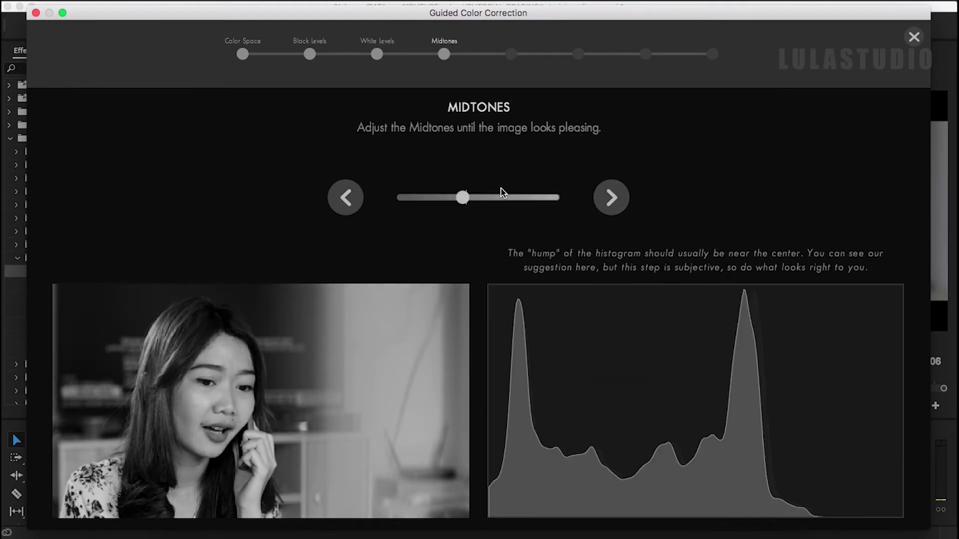
mouse_move(461, 200)
mouse_down()
mouse_move(477, 204)
mouse_move(455, 201)
mouse_up()
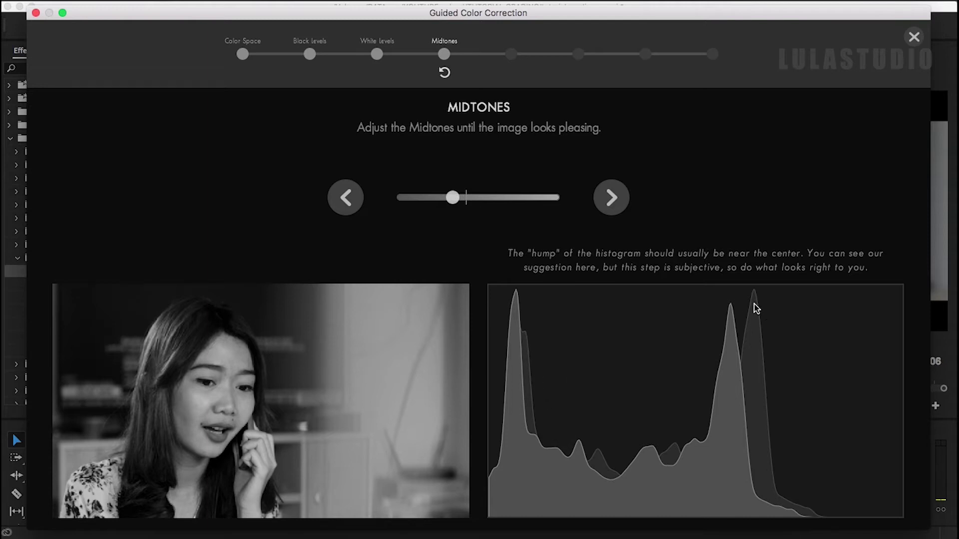
drag(457, 200, 470, 206)
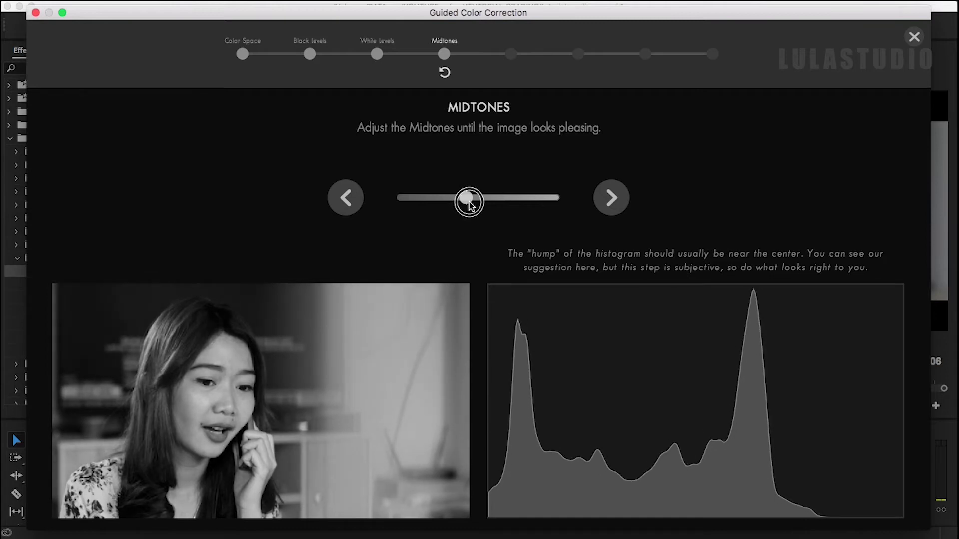
click(613, 200)
mouse_move(480, 202)
mouse_down()
mouse_move(448, 205)
mouse_move(490, 209)
mouse_move(456, 208)
mouse_move(466, 214)
mouse_move(468, 201)
mouse_up()
Restore full saturation, then try and reset temperature and tint shifts in Color Balance.
click(613, 199)
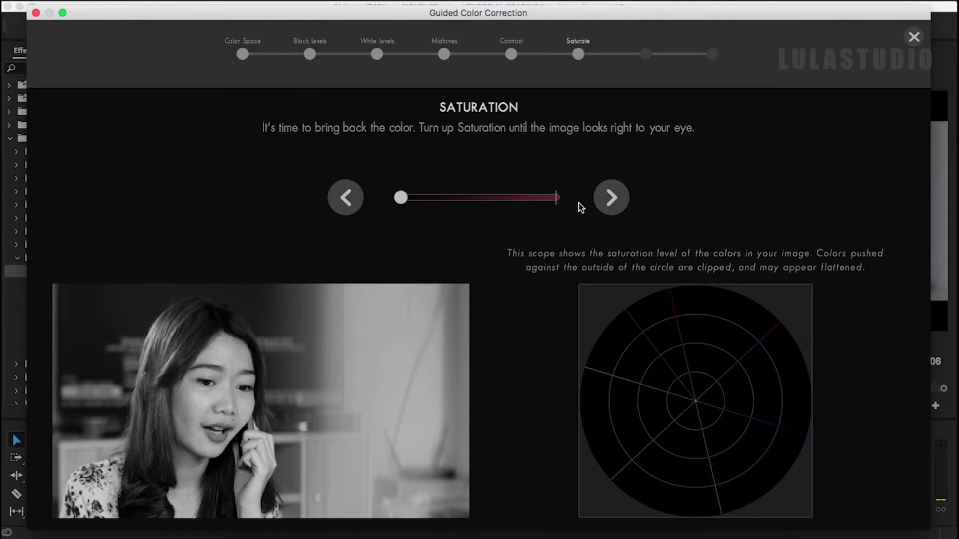
mouse_move(400, 199)
mouse_down()
mouse_move(593, 207)
mouse_move(458, 208)
mouse_move(489, 212)
mouse_up()
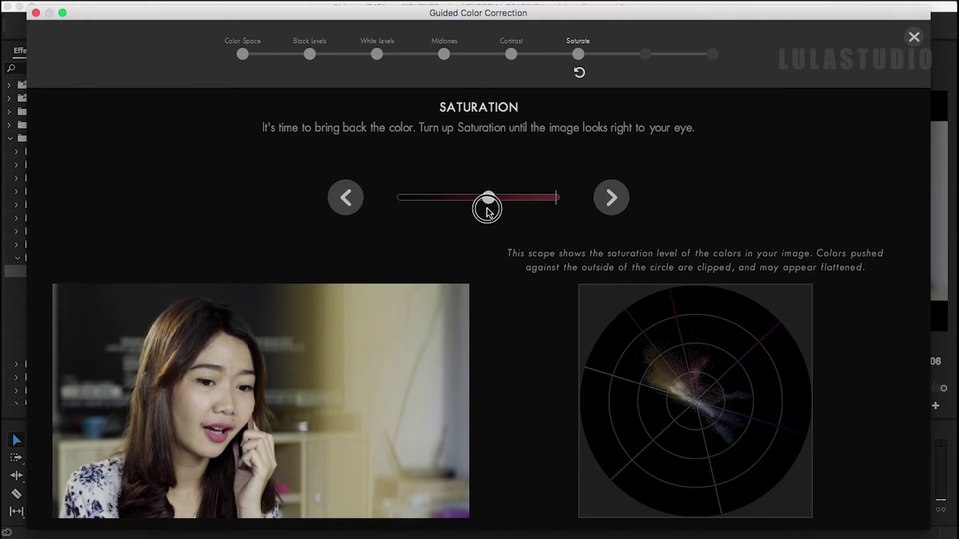
click(612, 199)
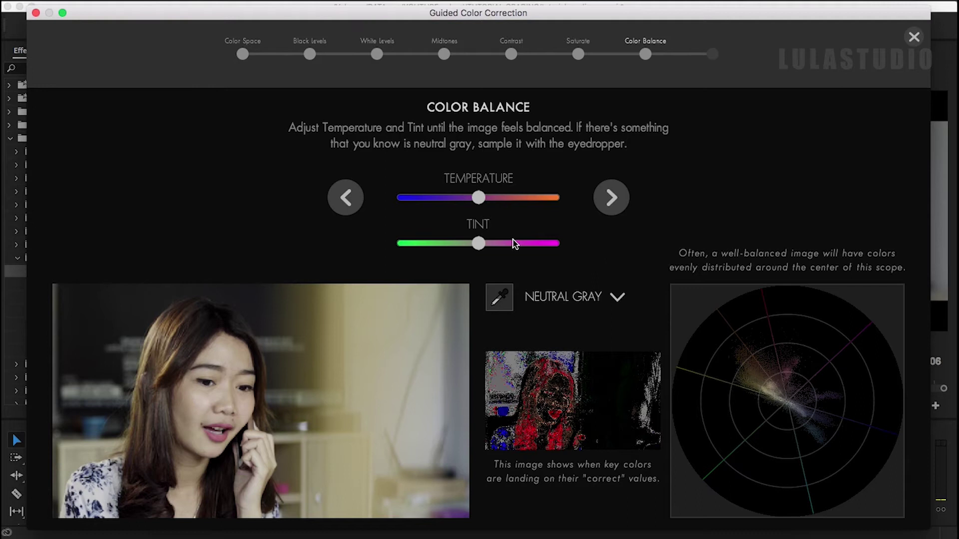
drag(478, 200, 512, 198)
double_click(515, 201)
mouse_move(479, 244)
mouse_down()
mouse_move(475, 252)
mouse_move(516, 244)
mouse_up()
double_click(516, 244)
Use skin tone as the key colour, warm slightly, nudge tint toward magenta, and finish.
click(615, 305)
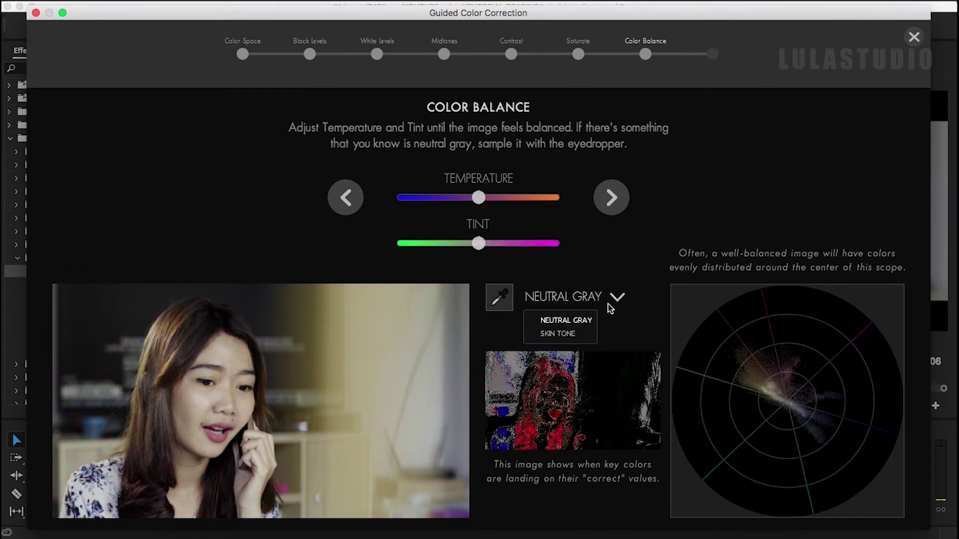
click(567, 335)
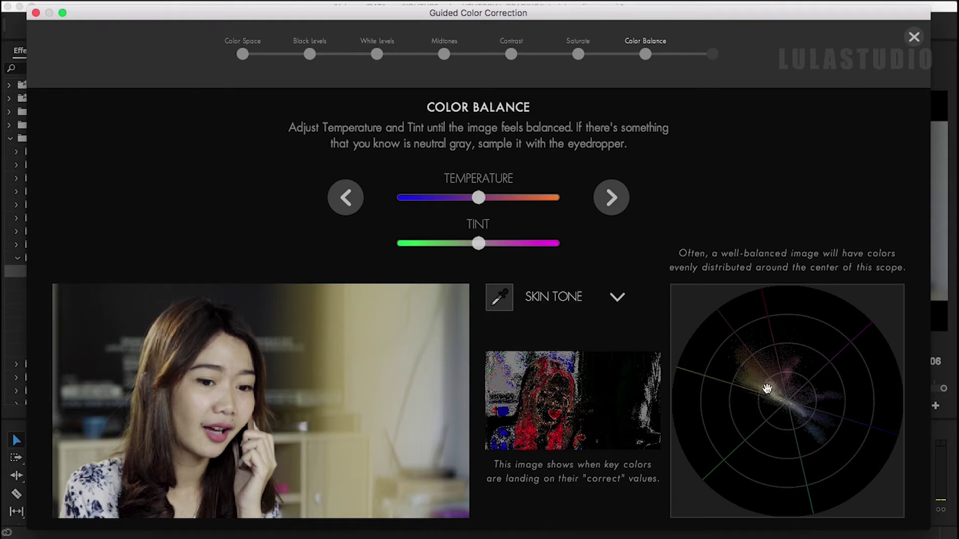
mouse_move(479, 201)
mouse_down()
mouse_move(488, 201)
mouse_move(474, 200)
mouse_up()
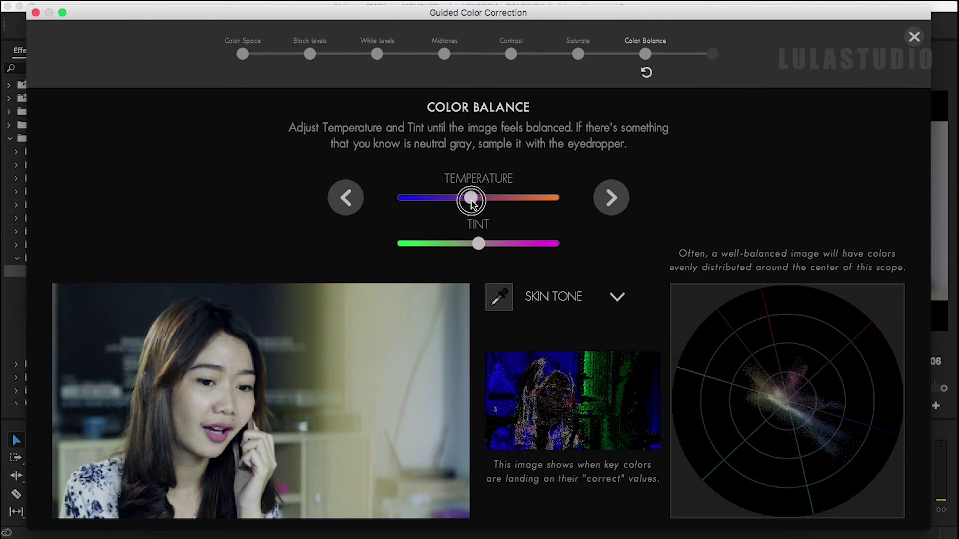
drag(480, 245, 483, 245)
drag(474, 198, 478, 201)
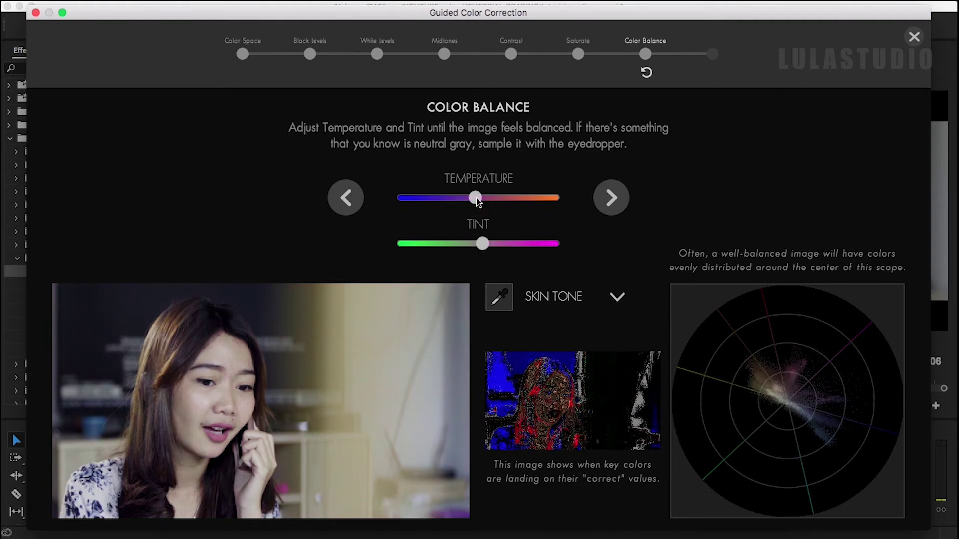
click(611, 200)
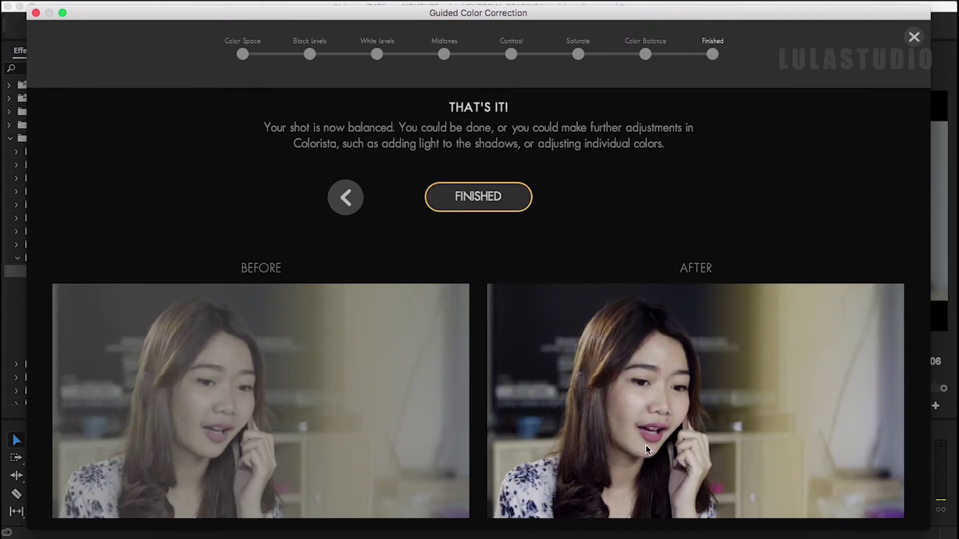
Apply the guided grade, enlarge the timeline, and toggle V2 to compare before and after.
click(488, 199)
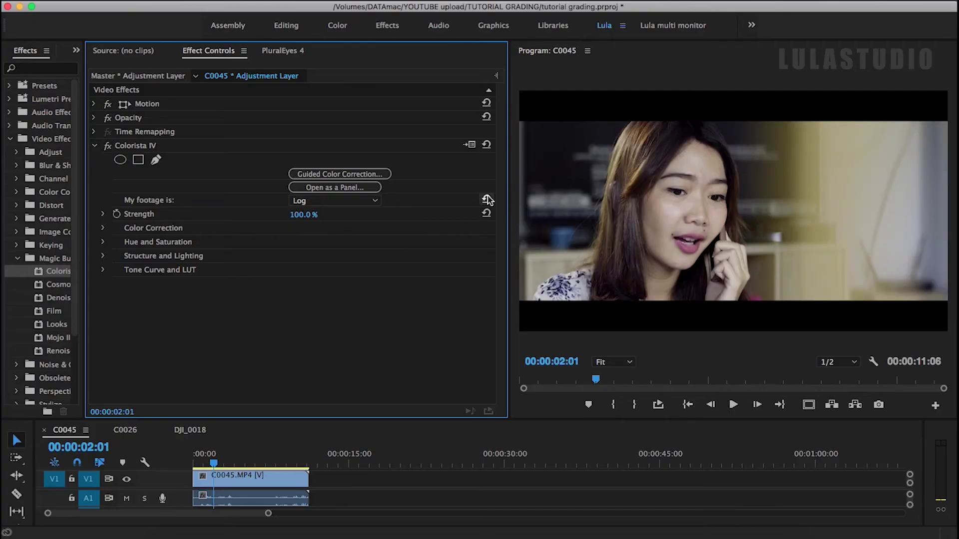
drag(508, 419, 507, 397)
click(128, 465)
click(128, 464)
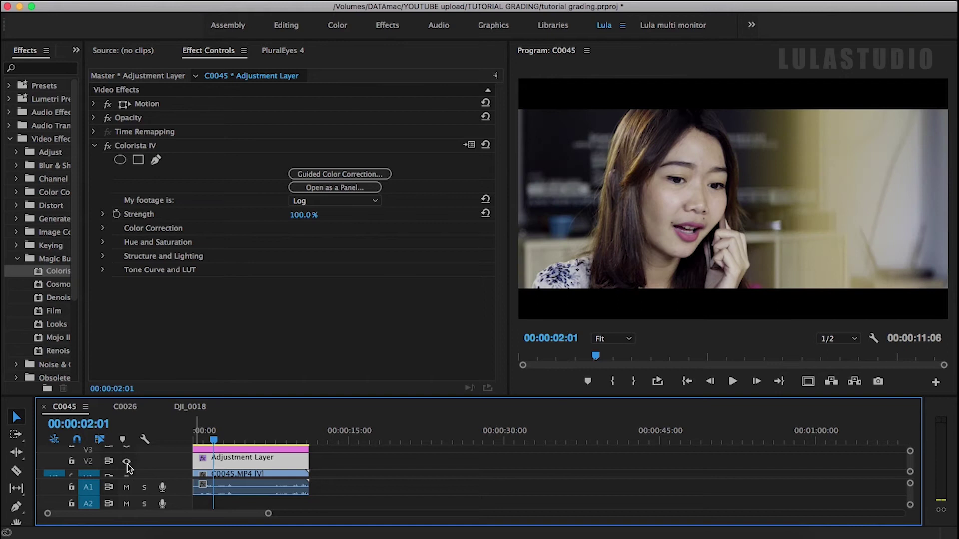
Expand Color Correction and Hue and Saturation, try pushing the blues, then undo it.
click(102, 228)
scroll(108, 306, down, 3)
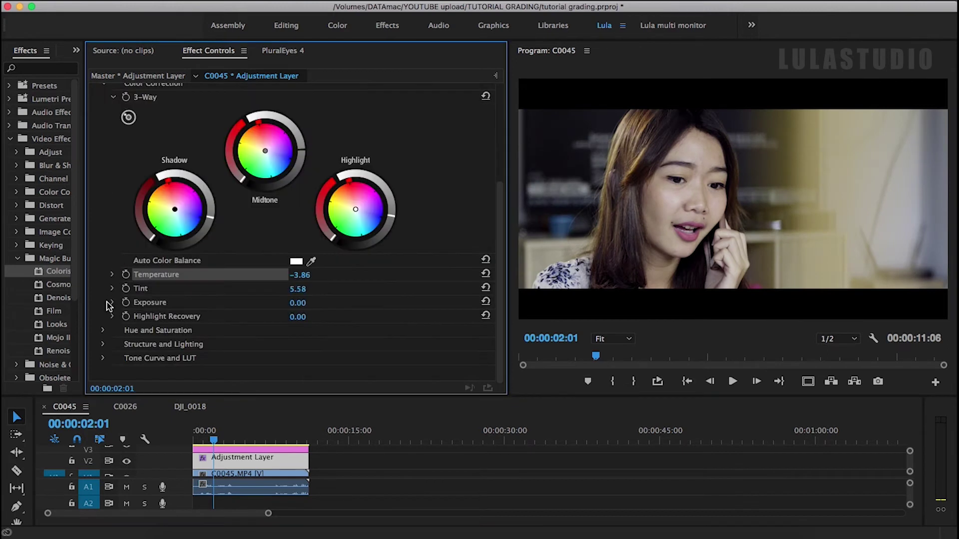
click(102, 333)
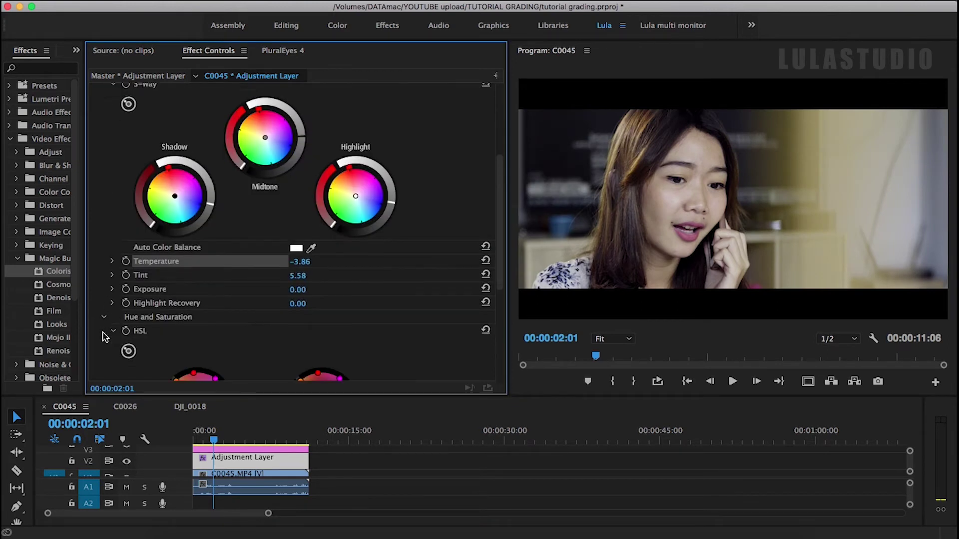
scroll(104, 334, down, 5)
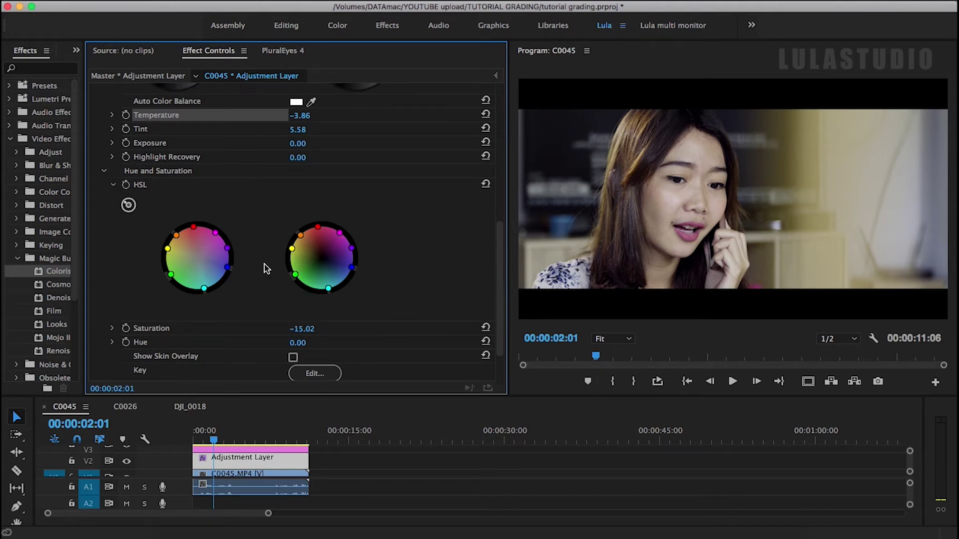
drag(227, 267, 245, 275)
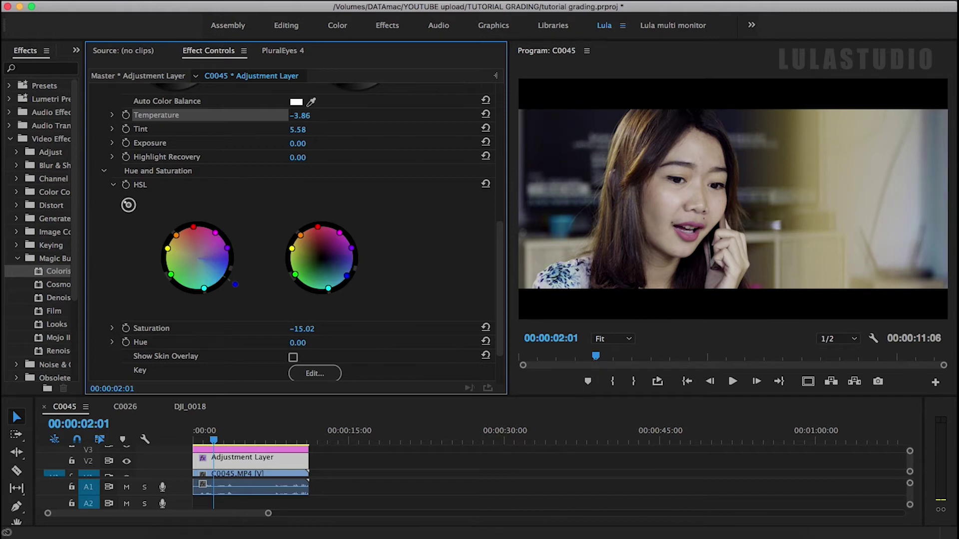
key(super+z)
click(613, 339)
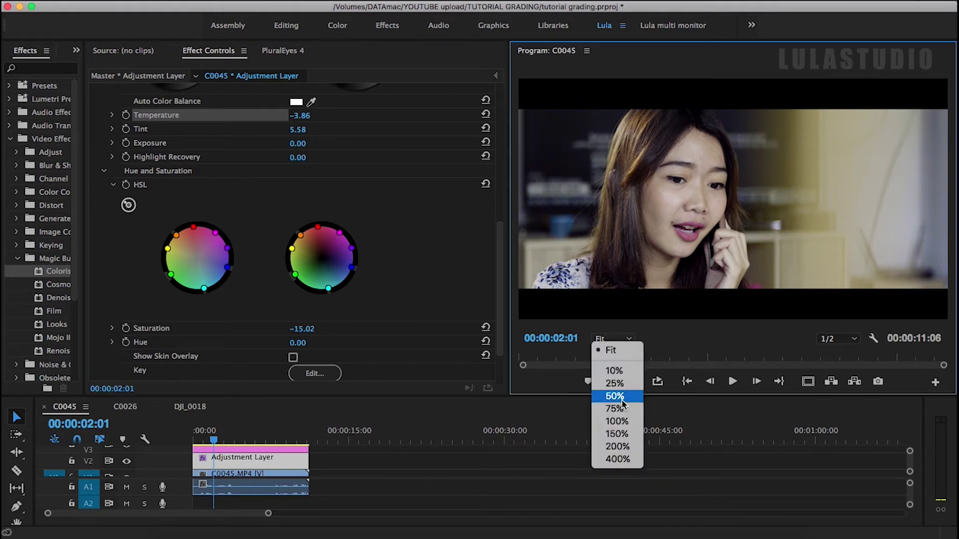
click(609, 410)
mouse_move(228, 270)
mouse_down()
mouse_move(245, 250)
mouse_move(236, 277)
mouse_up()
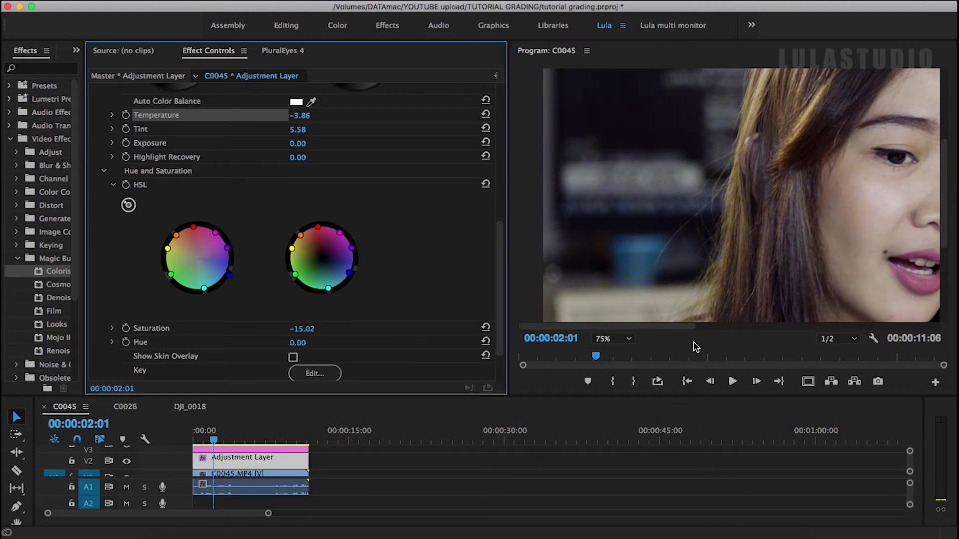
click(613, 339)
click(604, 351)
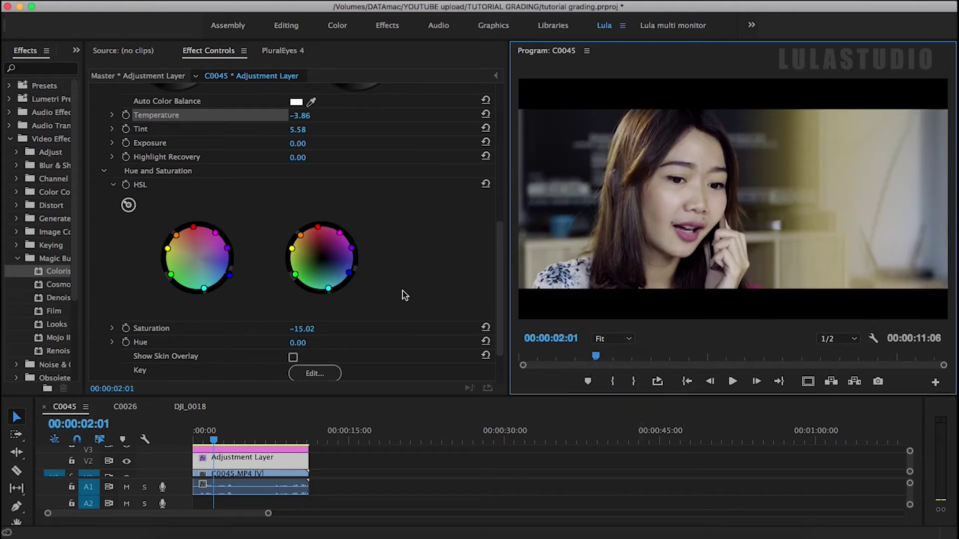
click(420, 250)
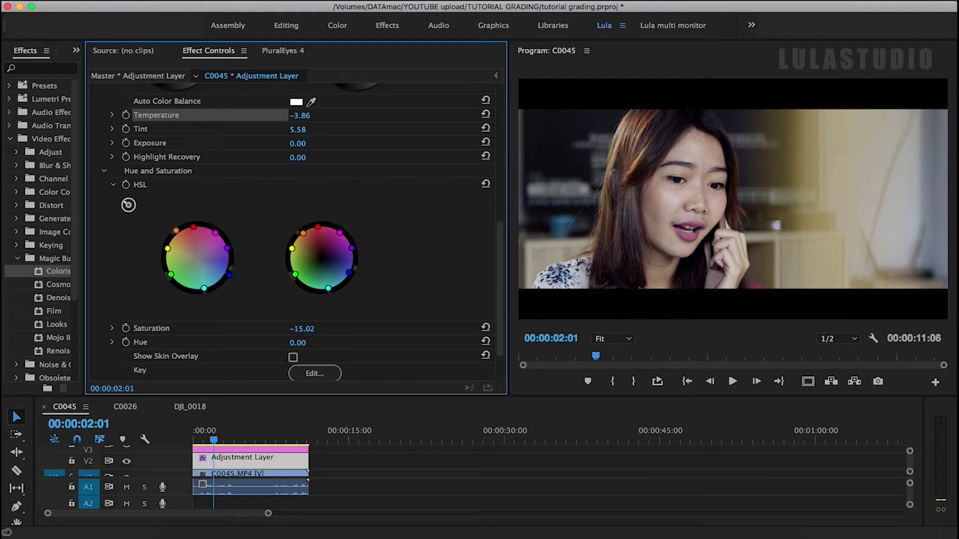
click(614, 340)
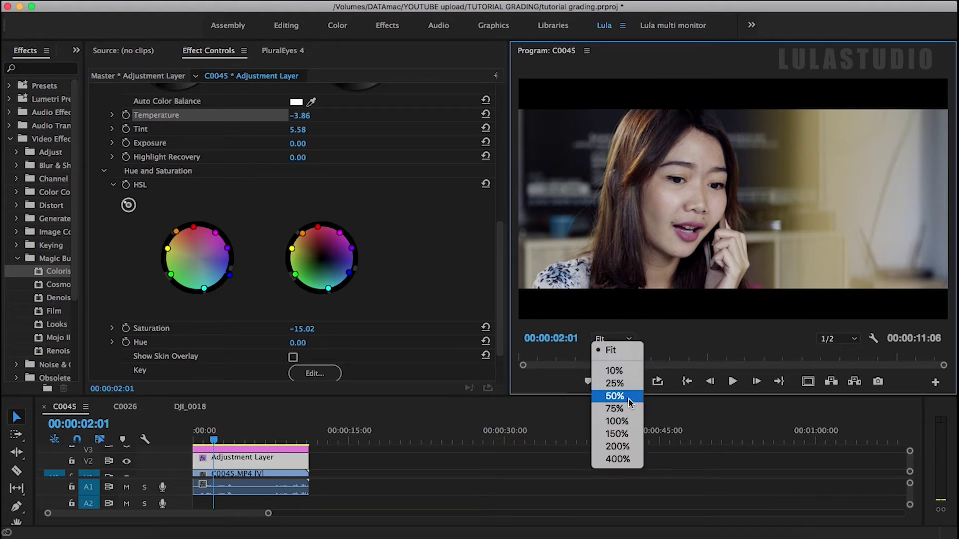
click(616, 396)
drag(194, 226, 193, 242)
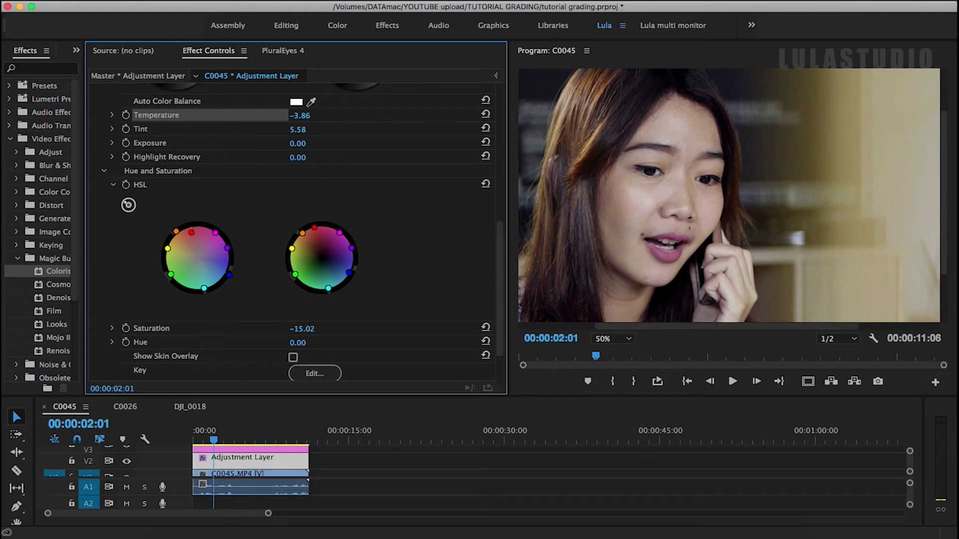
drag(191, 223, 204, 222)
drag(193, 230, 183, 231)
click(605, 340)
click(611, 352)
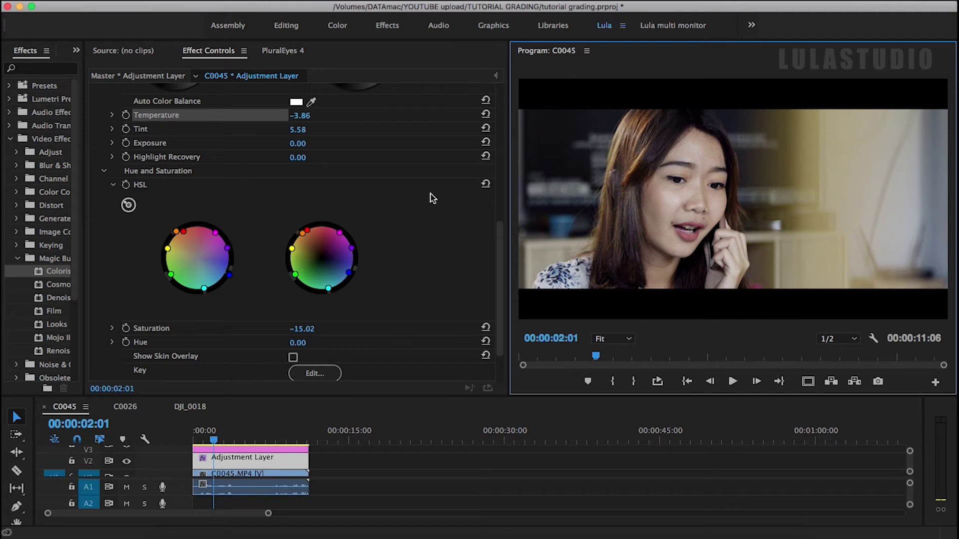
click(486, 184)
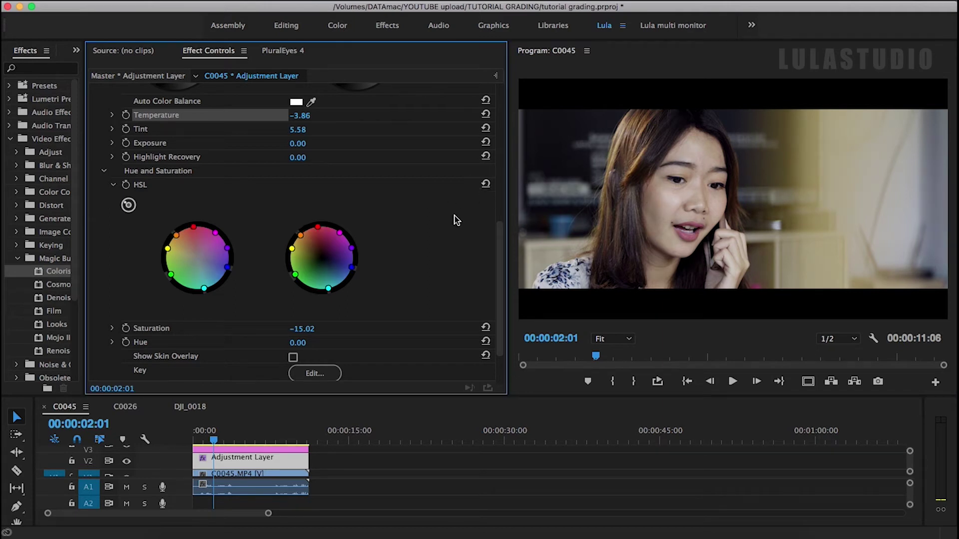
Restore the red-toward-orange hue shift and lift Shadows to 30.
key(ctrl+z)
scroll(103, 349, down, 5)
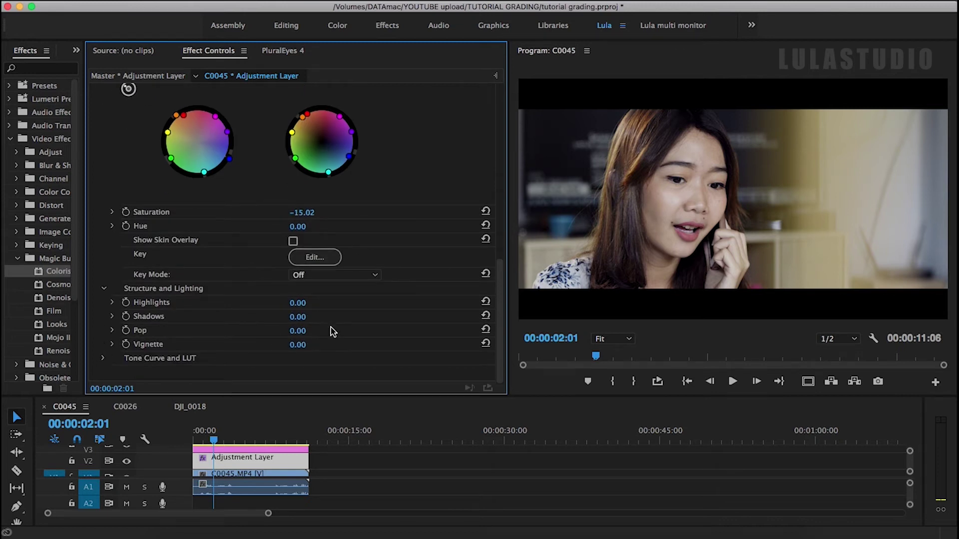
drag(300, 319, 334, 319)
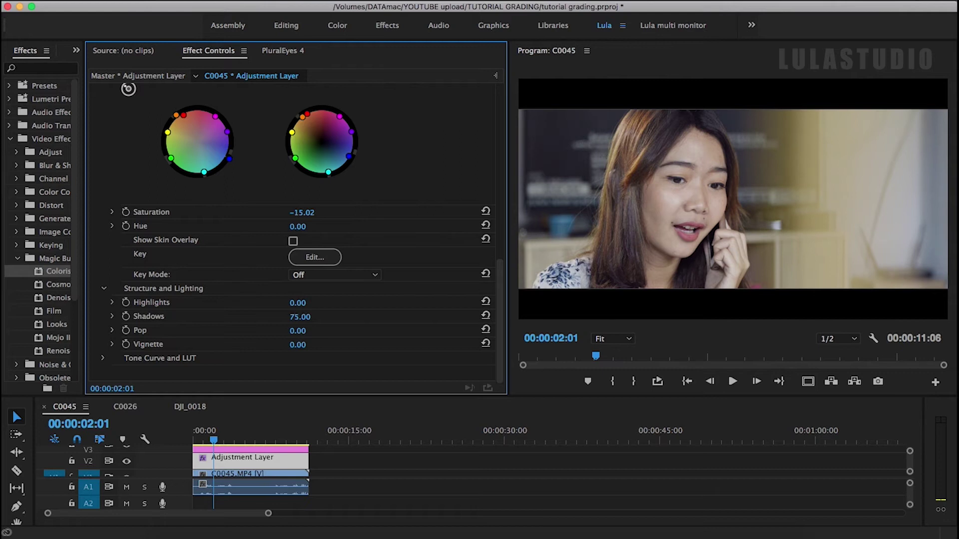
click(300, 316)
text(30)
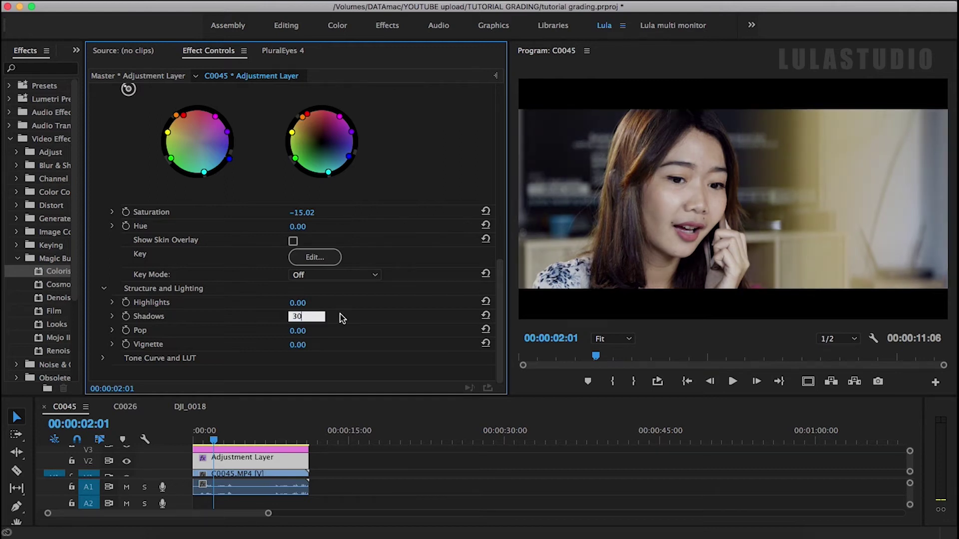
key(Return)
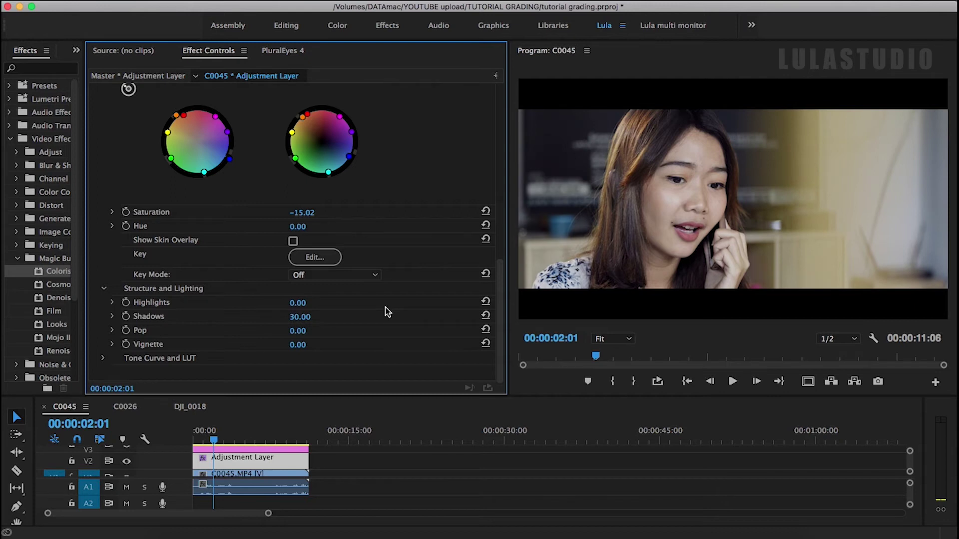
Set Highlights to -20 and expand the Tone Curve and LUT settings.
click(307, 302)
key(Return)
scroll(103, 180, down, 5)
click(103, 176)
scroll(103, 209, up, 10)
scroll(102, 247, up, 10)
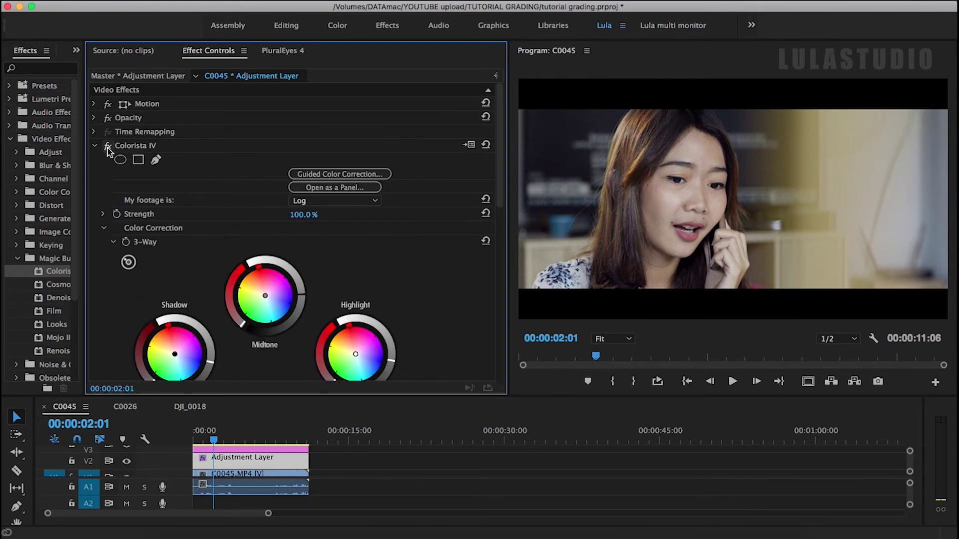
Toggle Colorista IV off and on to compare, then switch to the C0026 dried-fish sequence.
click(108, 146)
click(107, 146)
click(107, 147)
click(107, 146)
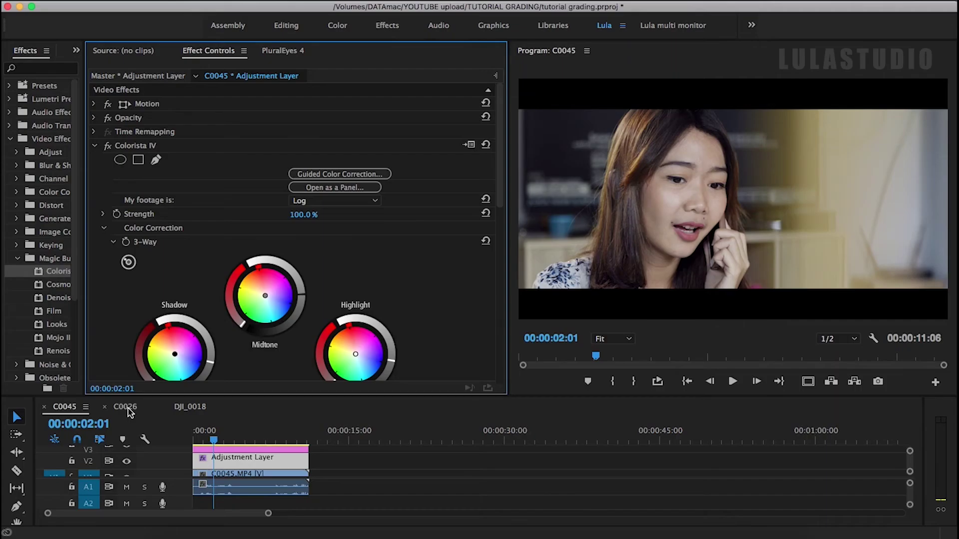
click(128, 409)
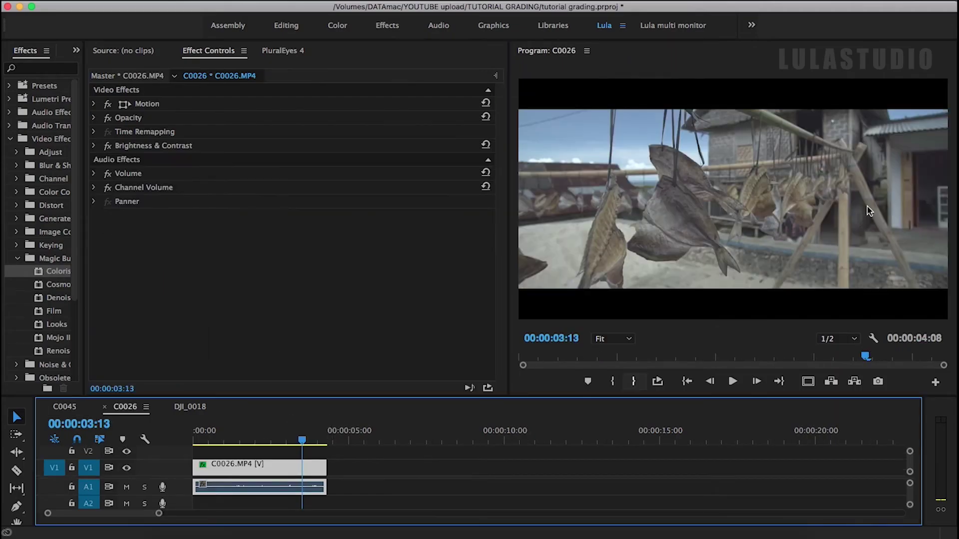
Fit the timeline and place an Adjustment Layer on V2 at the start of the dried-fish clip.
key(backslash)
scroll(440, 472, up, 2)
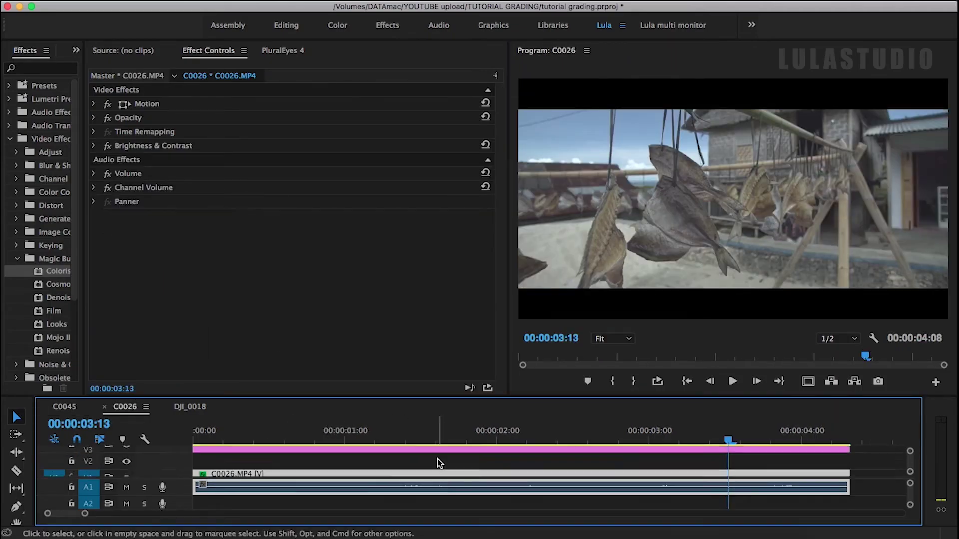
key(minus)
click(428, 472)
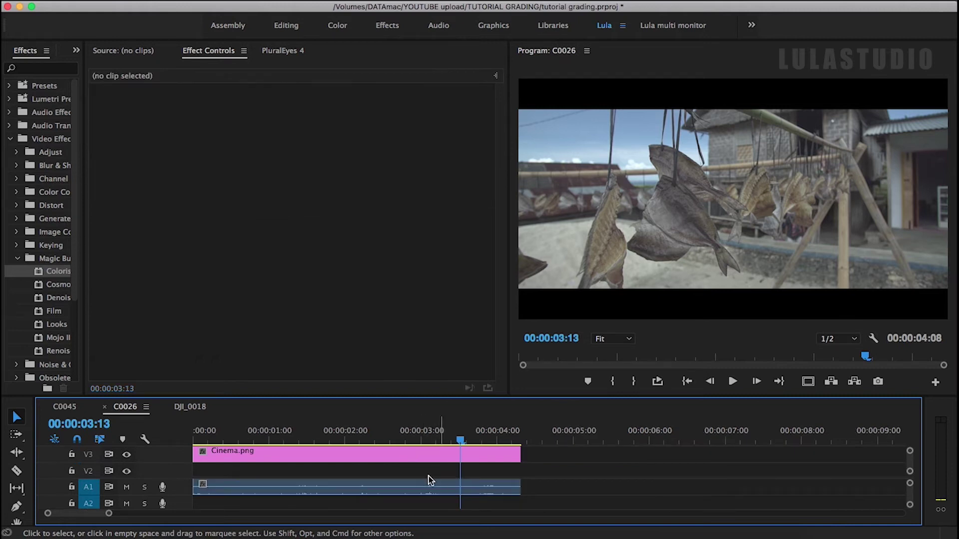
drag(85, 62, 203, 62)
click(50, 51)
drag(94, 124, 200, 471)
Trim the adjustment layer to end with Cinema.png and apply Colorista IV to it.
drag(577, 472, 521, 472)
click(350, 470)
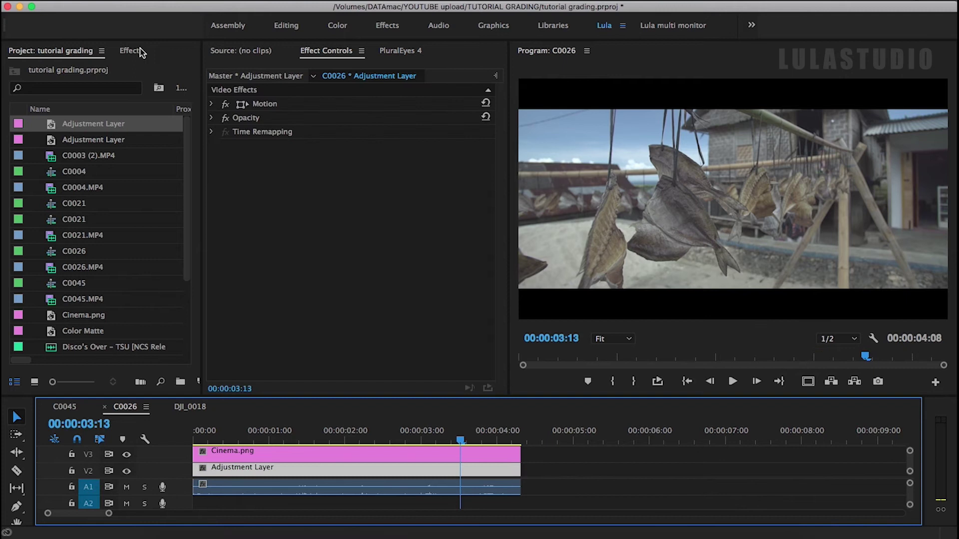
click(131, 51)
drag(66, 271, 274, 272)
drag(201, 207, 117, 207)
scroll(347, 151, down, 1)
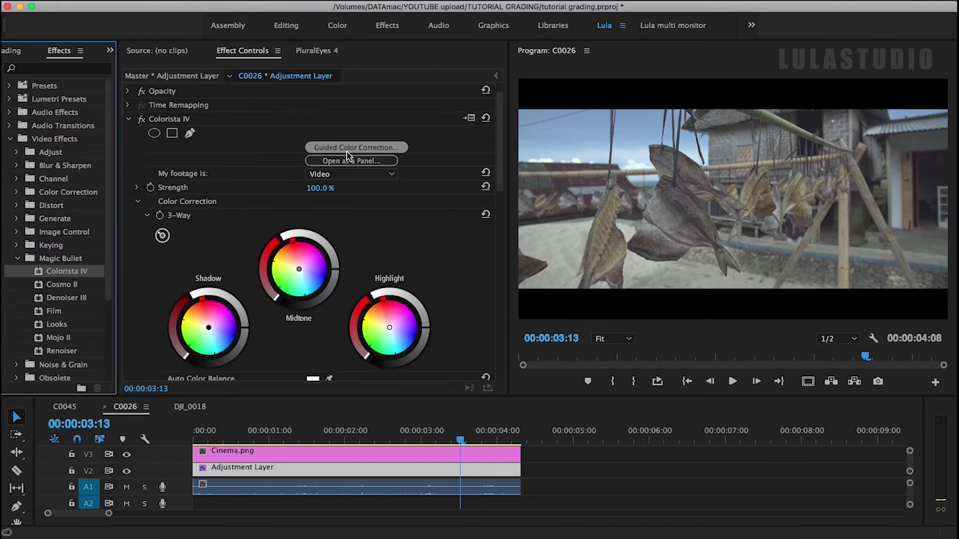
Start Colorista's guided correction, set the footage to Log, and lower the black point slightly.
click(358, 150)
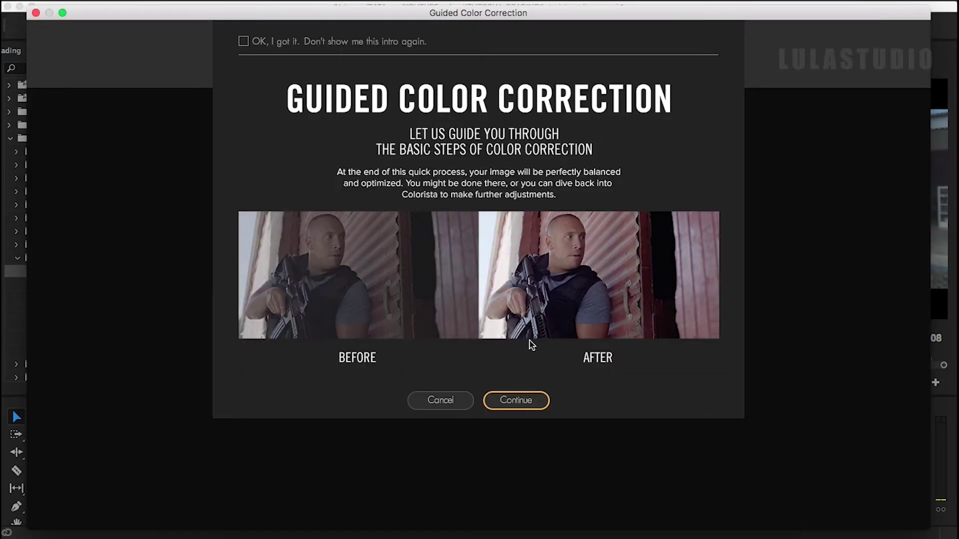
click(517, 400)
click(367, 457)
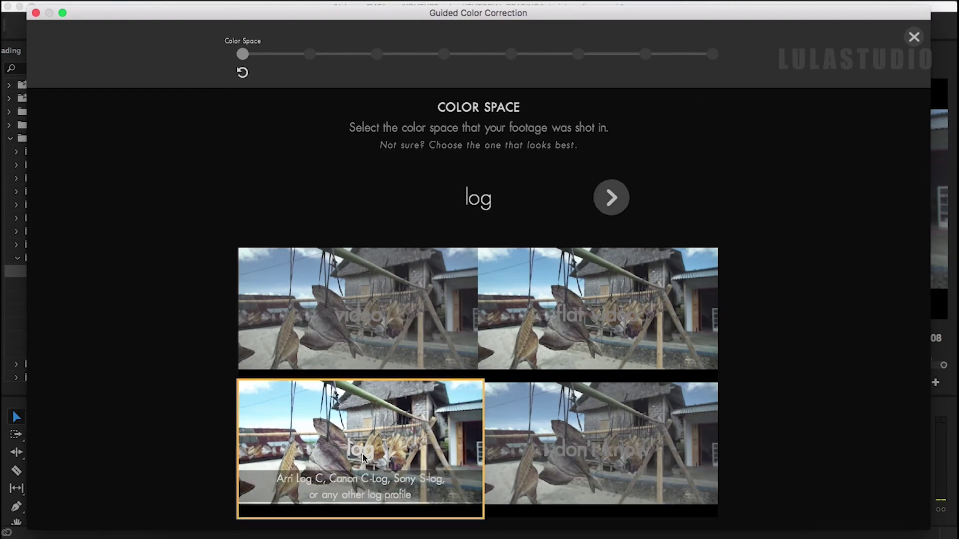
click(611, 198)
drag(482, 198, 435, 206)
Keep the white levels, brighten the midtones, keep the contrast, and boost saturation.
click(621, 200)
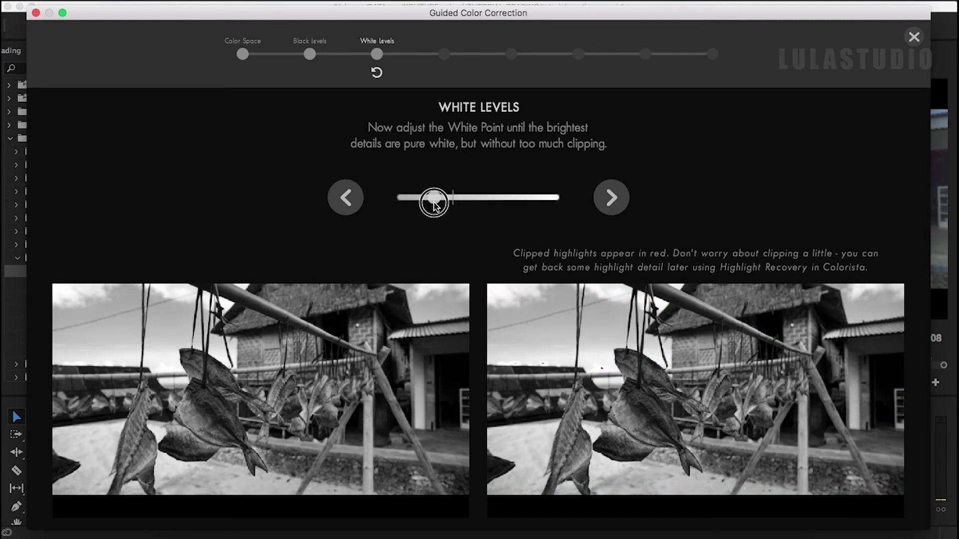
click(611, 197)
drag(460, 198, 468, 199)
click(611, 198)
click(611, 197)
mouse_move(400, 198)
mouse_down()
mouse_move(508, 203)
mouse_move(474, 201)
mouse_move(485, 205)
mouse_up()
Balance the tint, cool the temperature slightly, and apply the finished guided correction.
click(611, 197)
drag(478, 244, 484, 245)
drag(483, 197, 480, 197)
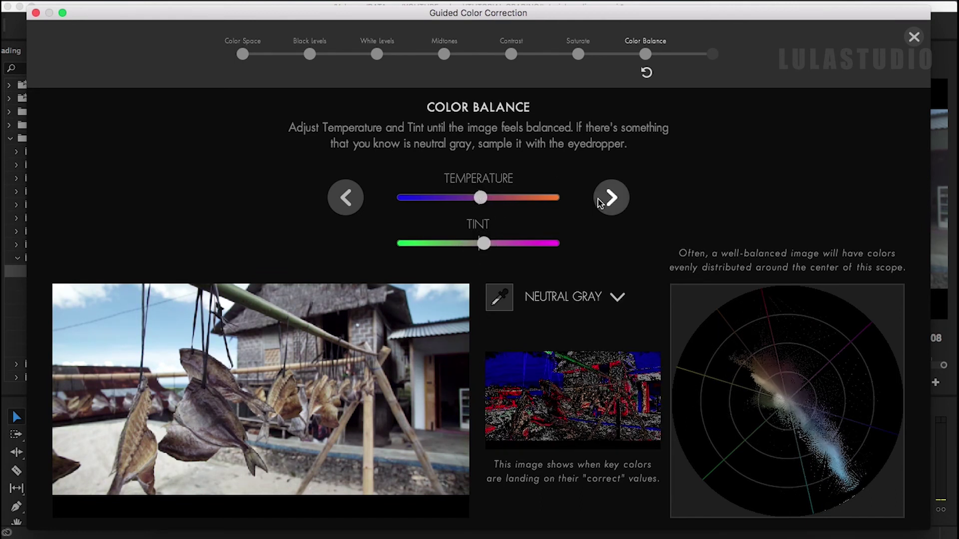
click(600, 202)
click(485, 199)
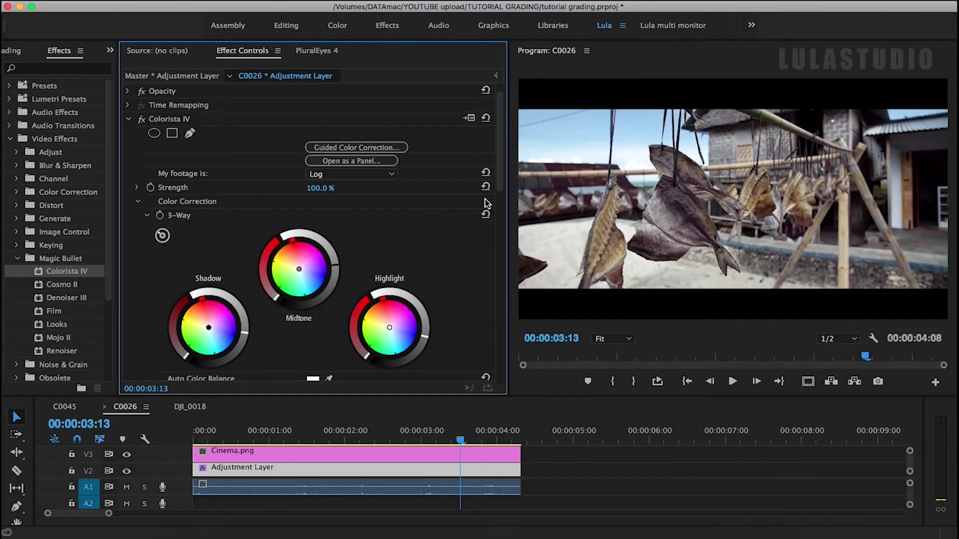
Toggle the Colorista IV grade off and on to compare before and after.
click(144, 121)
click(144, 121)
click(144, 121)
click(144, 121)
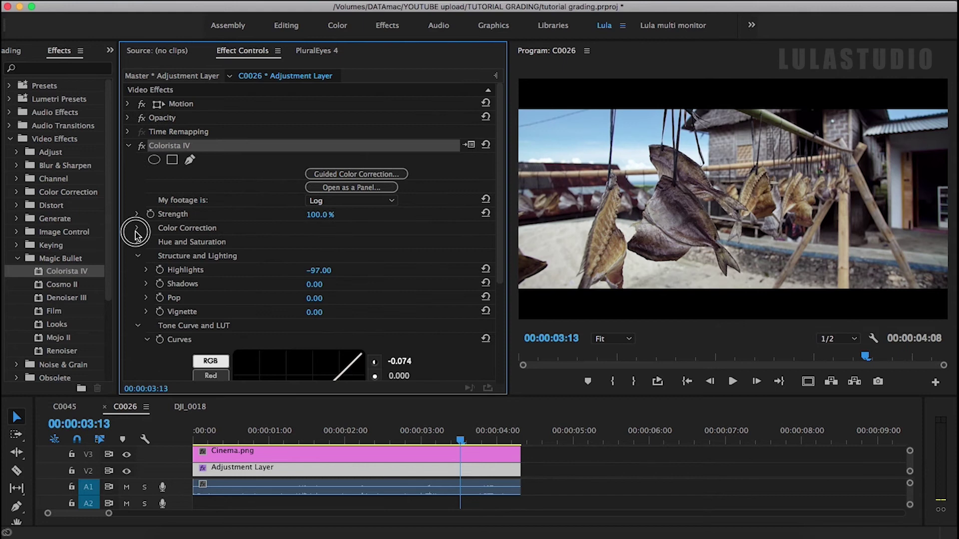
Warm the Shadow wheel toward a deeper orange-brown tint.
scroll(220, 254, down, 2)
drag(208, 315, 204, 311)
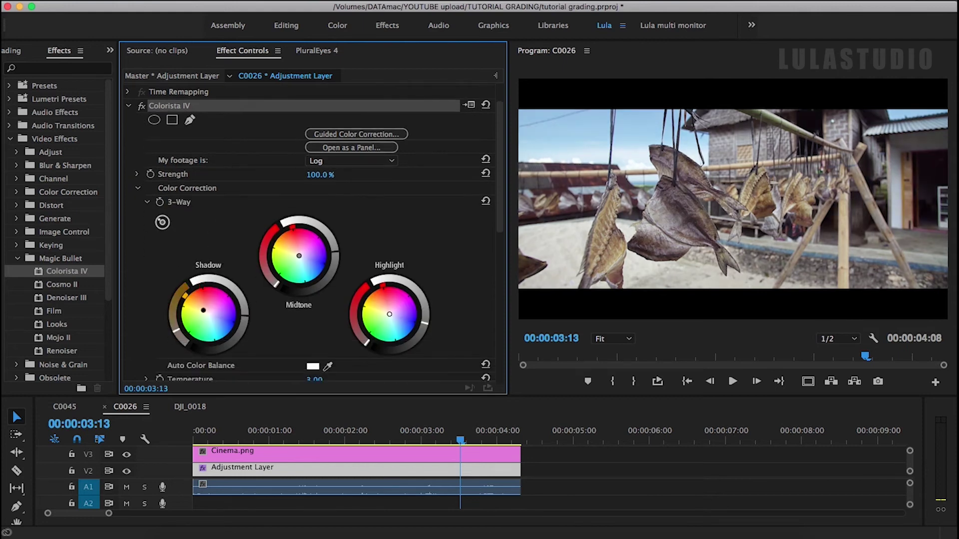
drag(201, 311, 203, 310)
drag(204, 310, 206, 310)
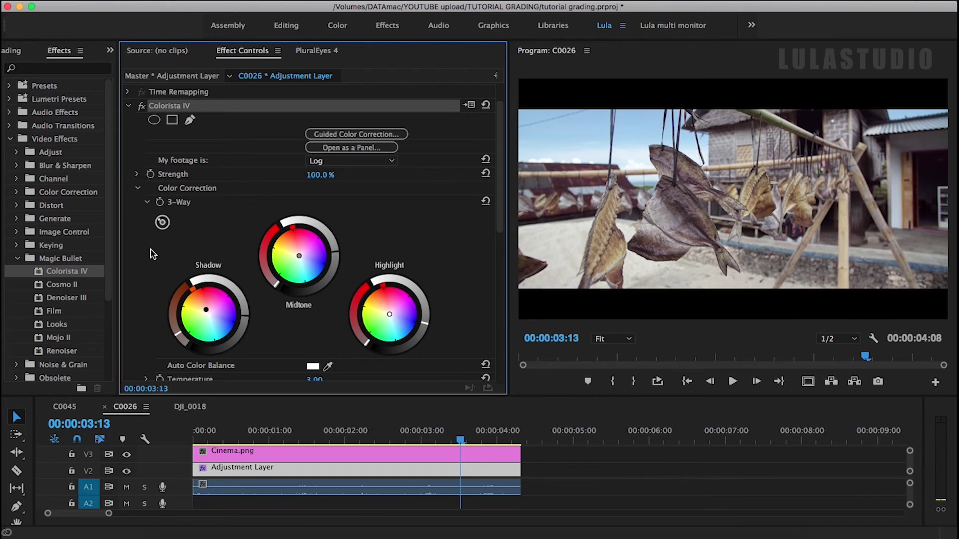
Set the Vignette amount to 10.00.
scroll(152, 253, down, 1)
scroll(149, 253, down, 9)
click(314, 253)
text(10)
key(Return)
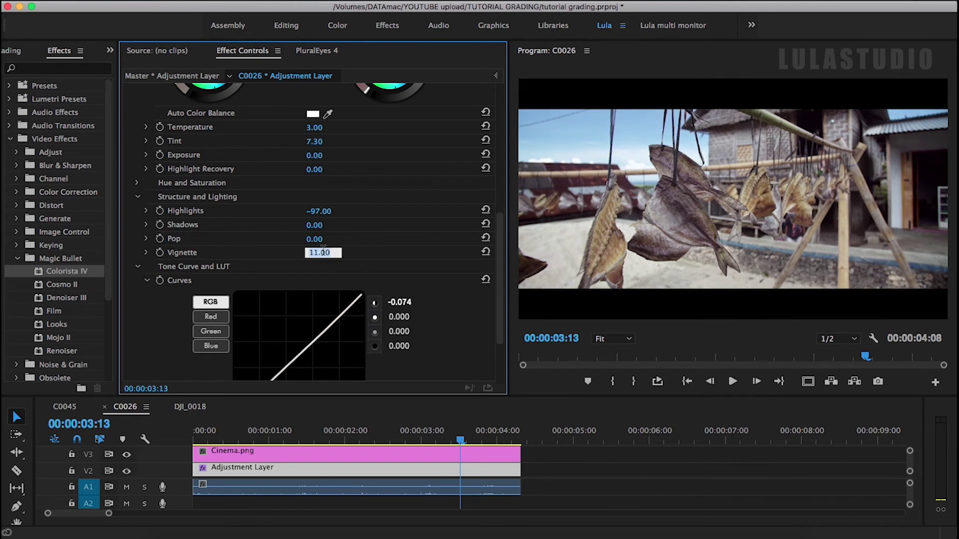
click(363, 255)
In Hue and Saturation, desaturate the blues and boost the orange tones.
scroll(227, 264, up, 4)
click(139, 291)
scroll(134, 290, down, 3)
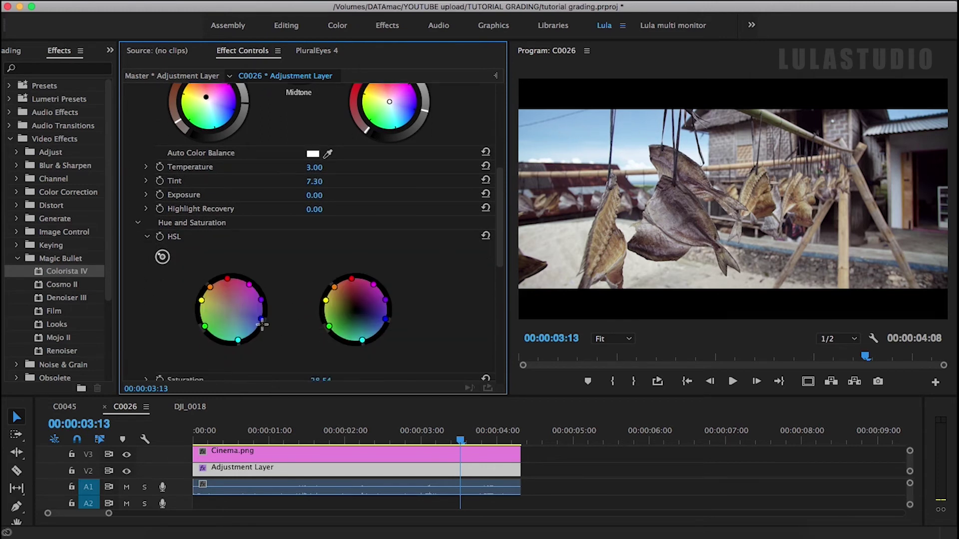
drag(262, 319, 237, 315)
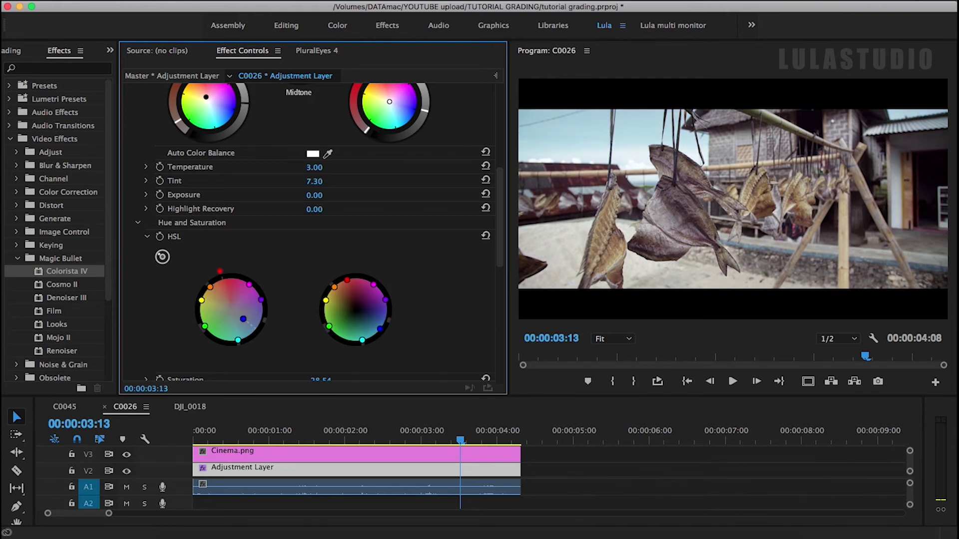
drag(210, 288, 201, 276)
click(485, 237)
key(ctrl+z)
Compare graded and ungraded footage with the V2 eye toggle, then switch to DJI_0018.
scroll(248, 462, down, 1)
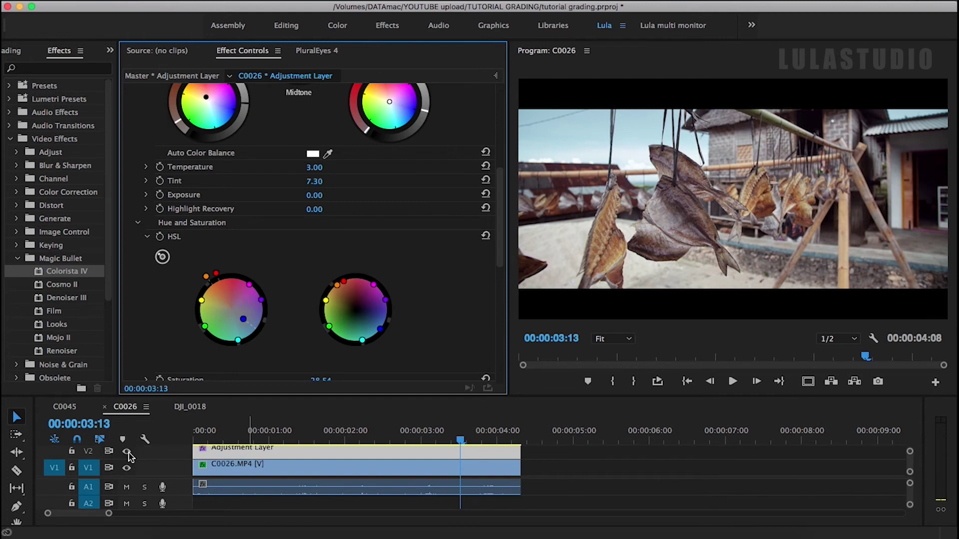
click(128, 453)
click(127, 453)
click(128, 453)
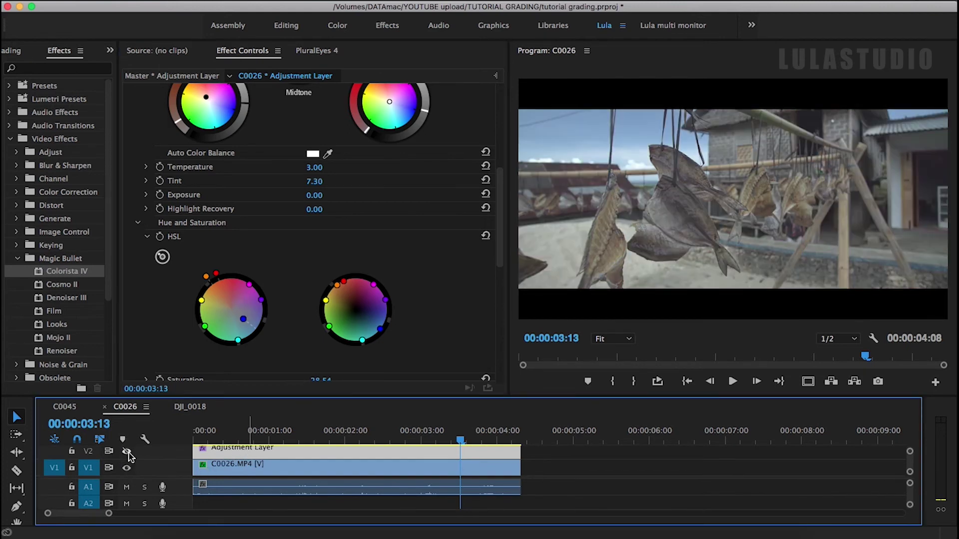
click(128, 453)
click(128, 453)
click(128, 452)
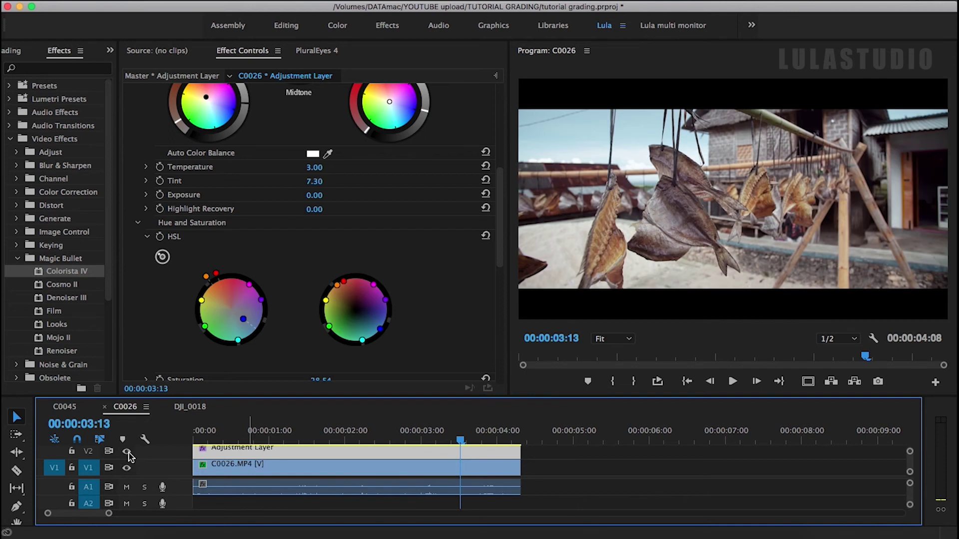
click(191, 406)
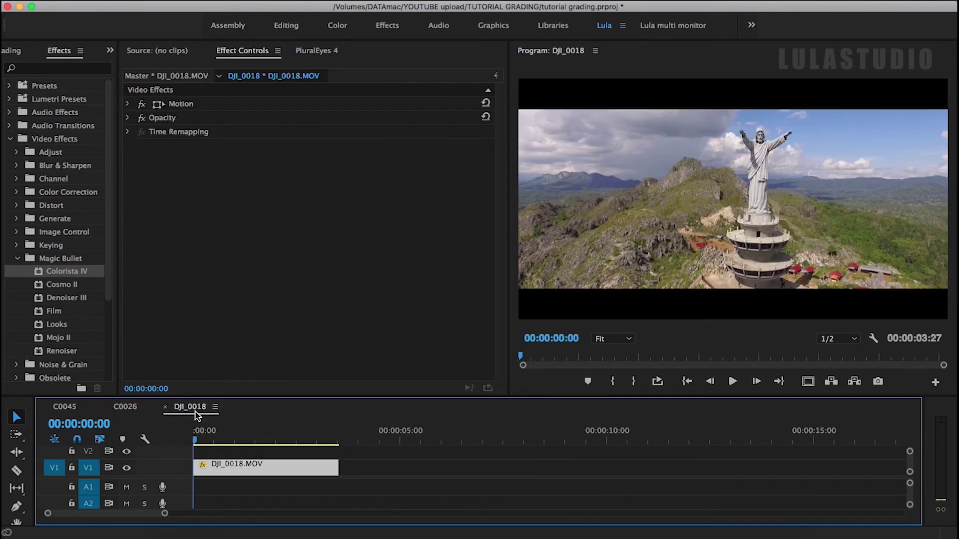
Place a trimmed Adjustment Layer on V2 over the drone clip.
mouse_move(196, 441)
mouse_down()
mouse_move(229, 444)
mouse_move(195, 441)
mouse_up()
click(20, 51)
click(206, 442)
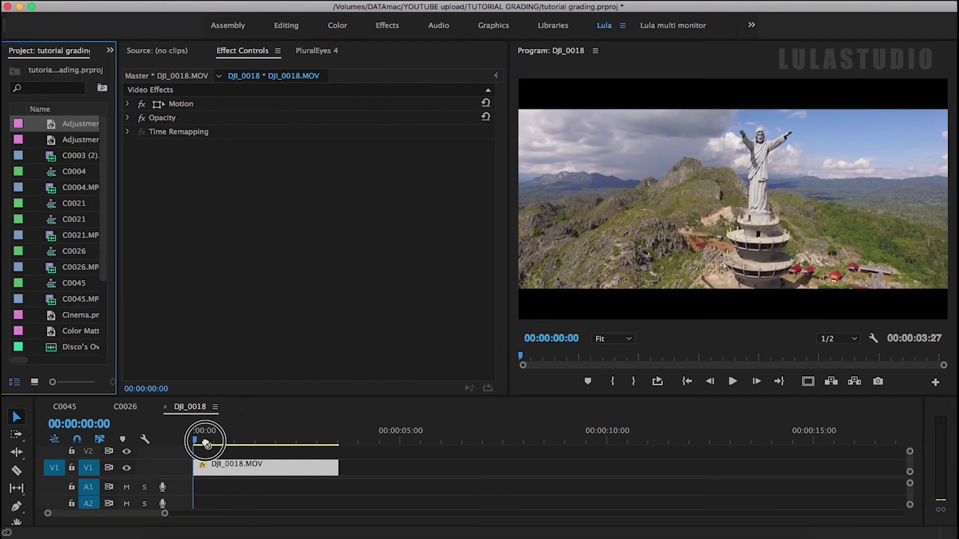
drag(398, 452, 339, 457)
Apply Colorista IV to the adjustment layer and launch Guided Color Correction.
key(shift+7)
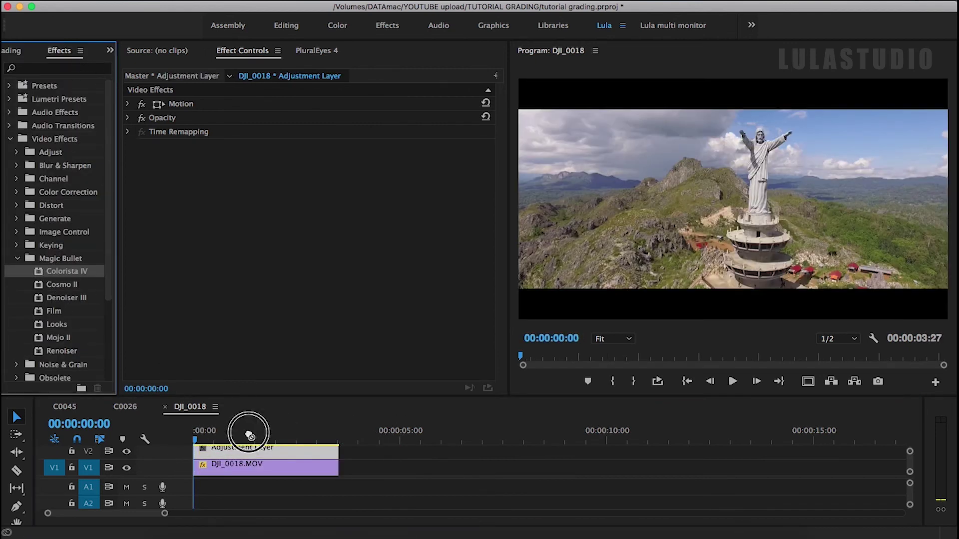
mouse_move(45, 274)
mouse_down()
mouse_move(241, 452)
mouse_move(228, 439)
mouse_up()
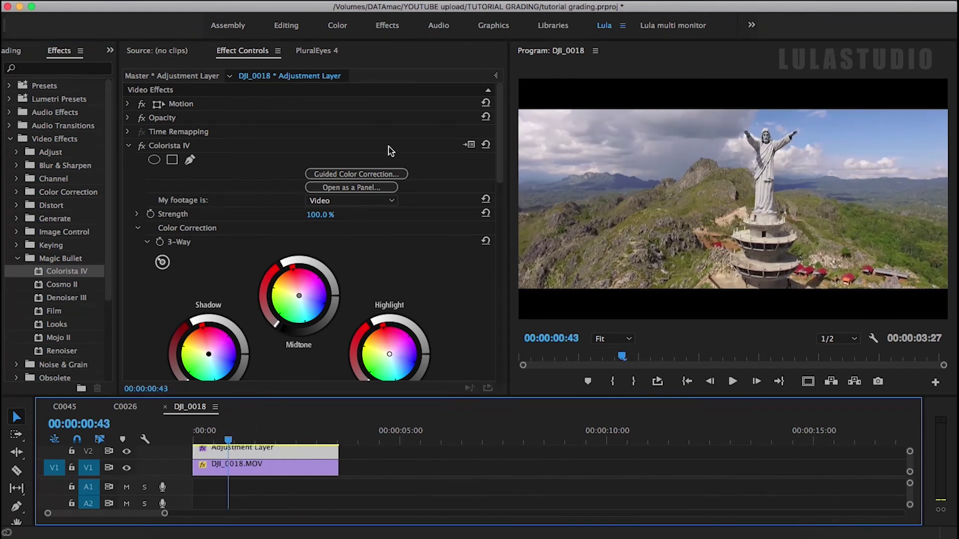
click(376, 173)
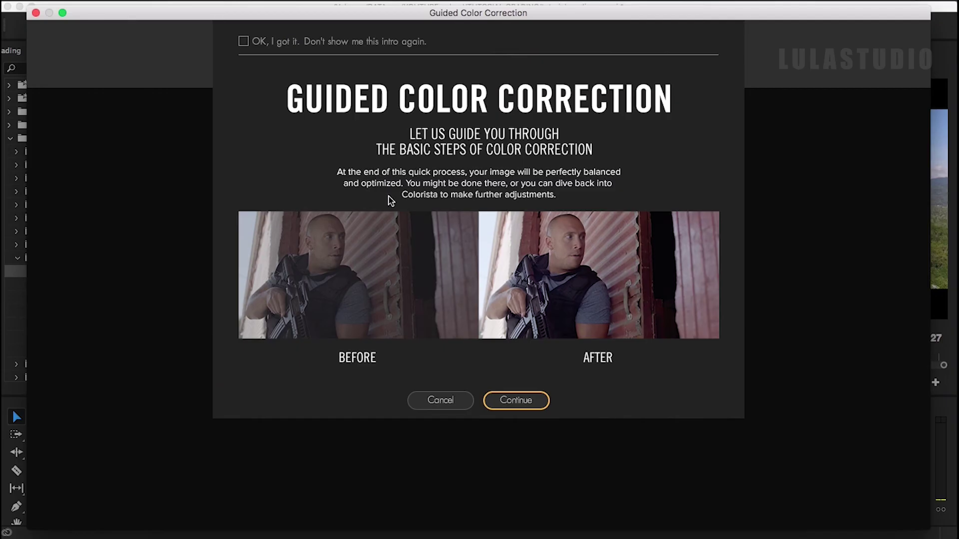
Mark the drone footage as flat video, adjust the black level, and pass white levels.
click(532, 411)
click(618, 296)
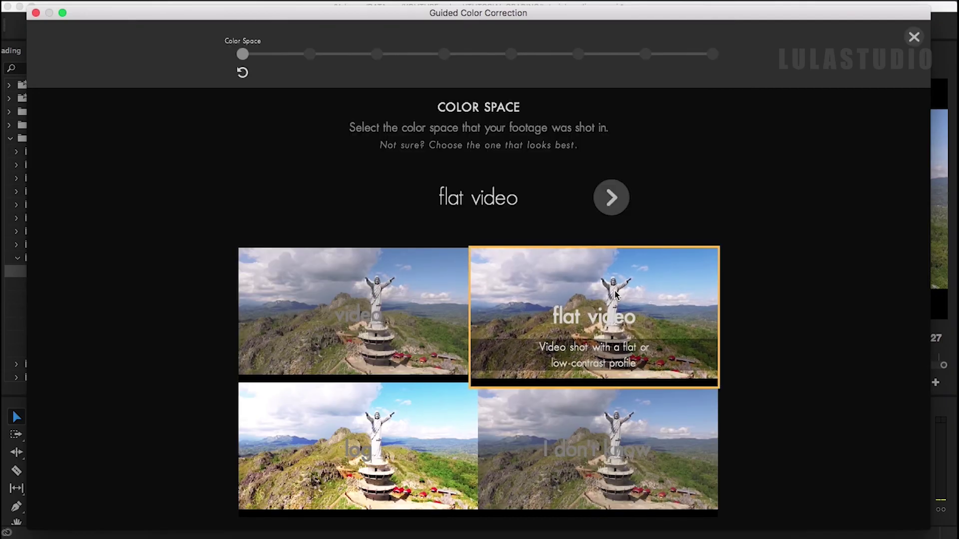
click(613, 199)
mouse_move(479, 198)
mouse_down()
mouse_move(454, 199)
mouse_move(527, 201)
mouse_move(503, 200)
mouse_up()
click(611, 198)
click(611, 198)
Increase saturation and warm the temperature with a tint adjustment in colour balance.
click(593, 199)
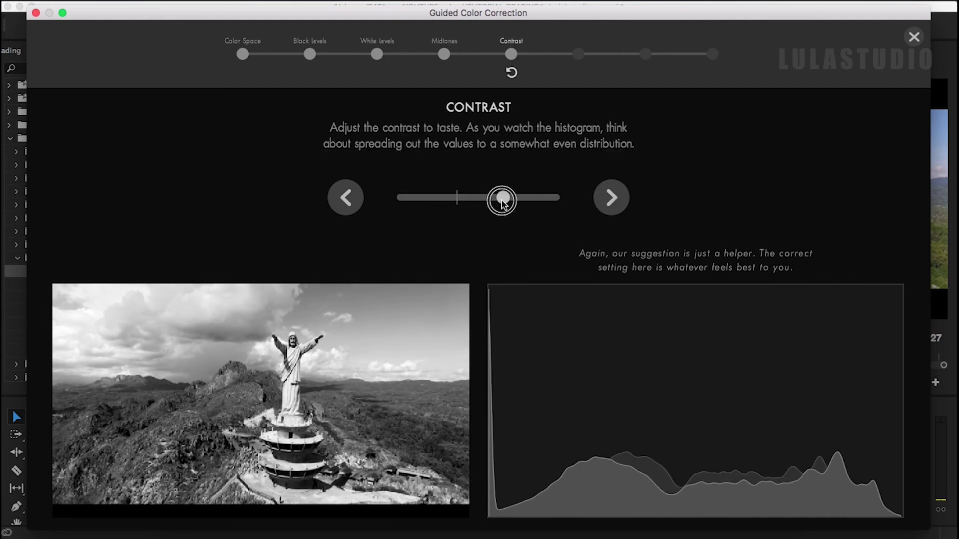
click(611, 198)
mouse_move(428, 203)
mouse_down()
mouse_move(501, 203)
mouse_move(472, 202)
mouse_move(483, 198)
mouse_up()
click(604, 193)
mouse_move(478, 243)
mouse_down()
mouse_move(459, 243)
mouse_move(471, 247)
mouse_up()
drag(480, 196, 514, 197)
click(611, 198)
Apply the guided correction, then desaturate reds, yellows and blues in HSL and darken the sky.
click(496, 209)
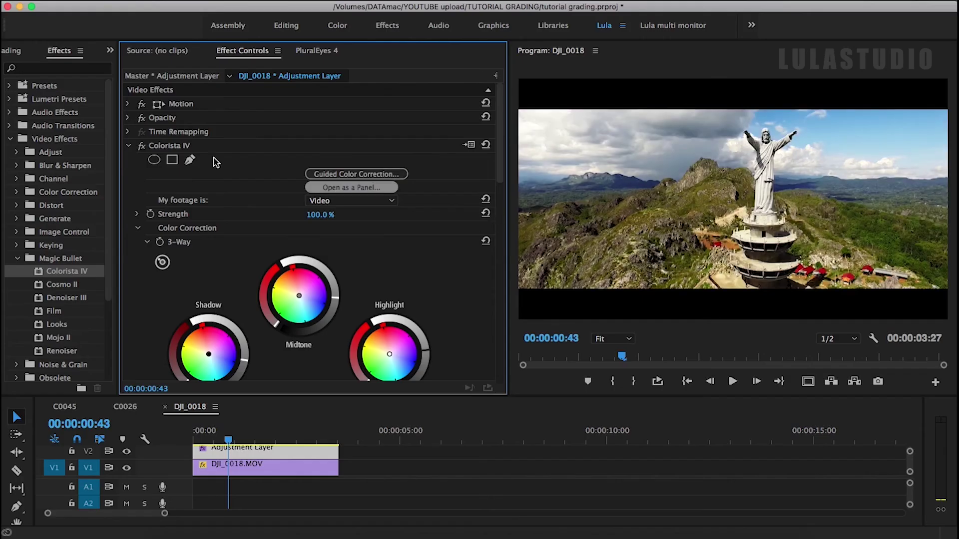
scroll(152, 294, down, 5)
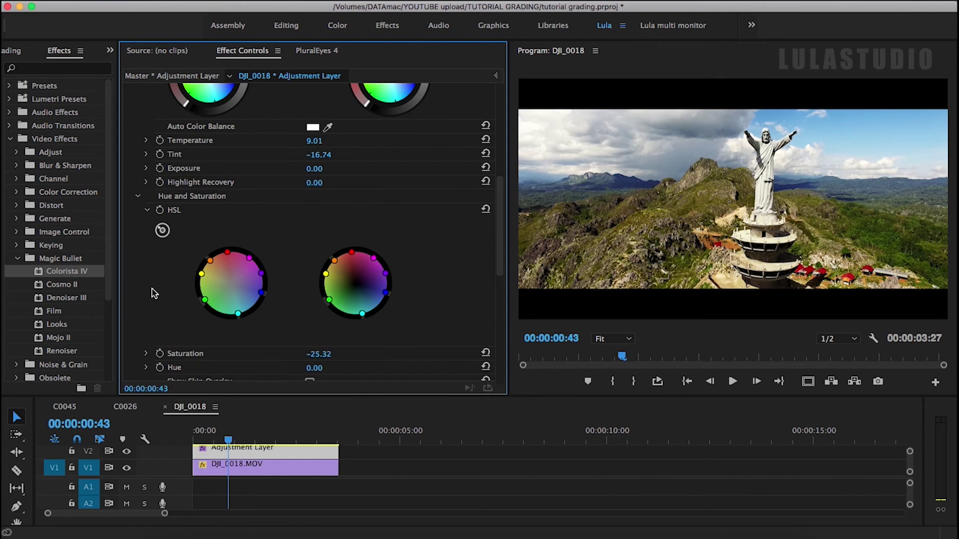
drag(226, 252, 227, 268)
drag(201, 274, 207, 279)
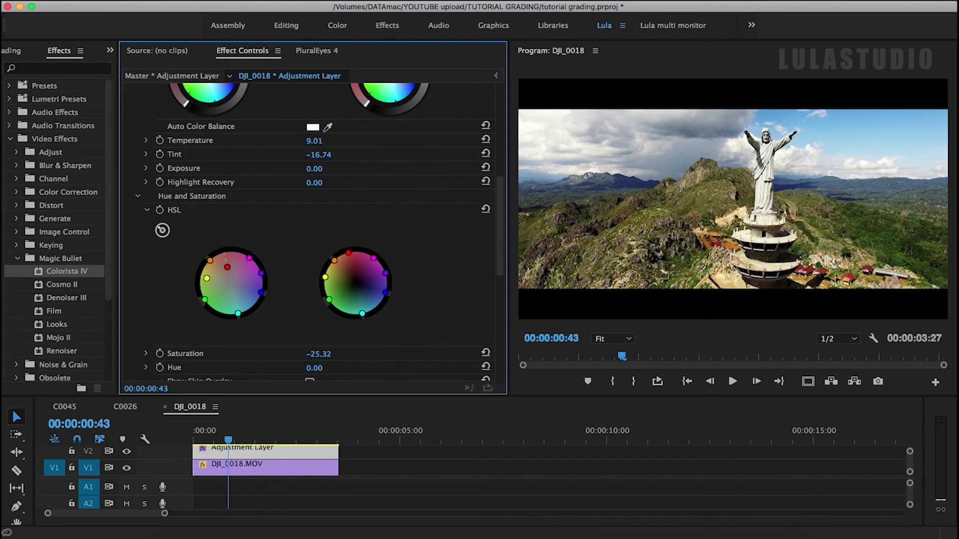
drag(260, 293, 246, 290)
drag(246, 290, 242, 291)
drag(385, 292, 372, 298)
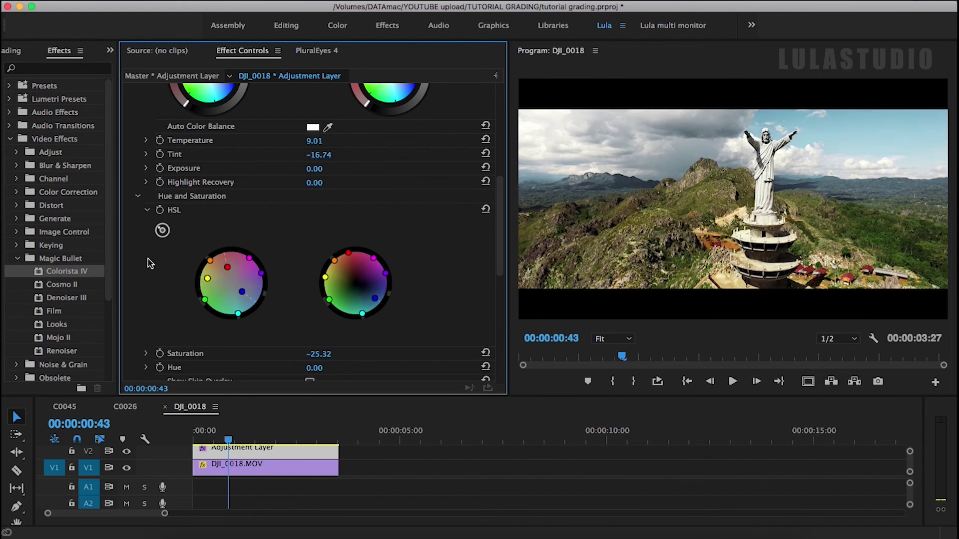
scroll(150, 263, down, 5)
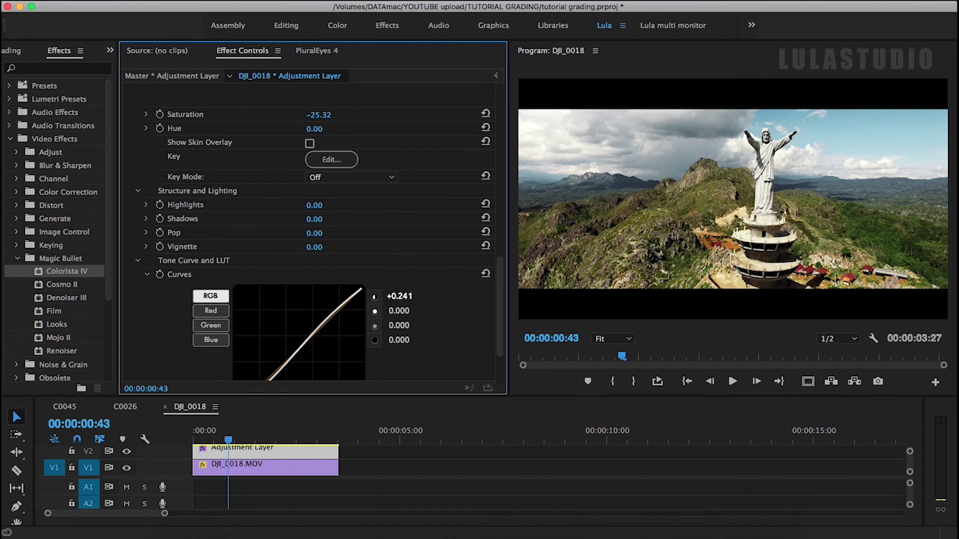
Add a Vignette of 15.00, slightly lift the shadow brightness, and nudge Saturation upward.
drag(314, 247, 321, 247)
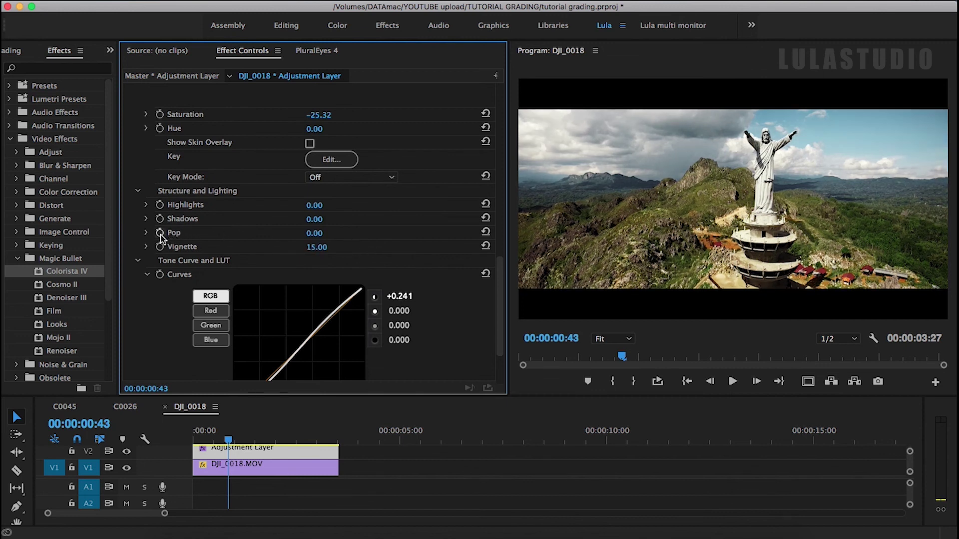
scroll(160, 235, up, 5)
drag(245, 200, 245, 194)
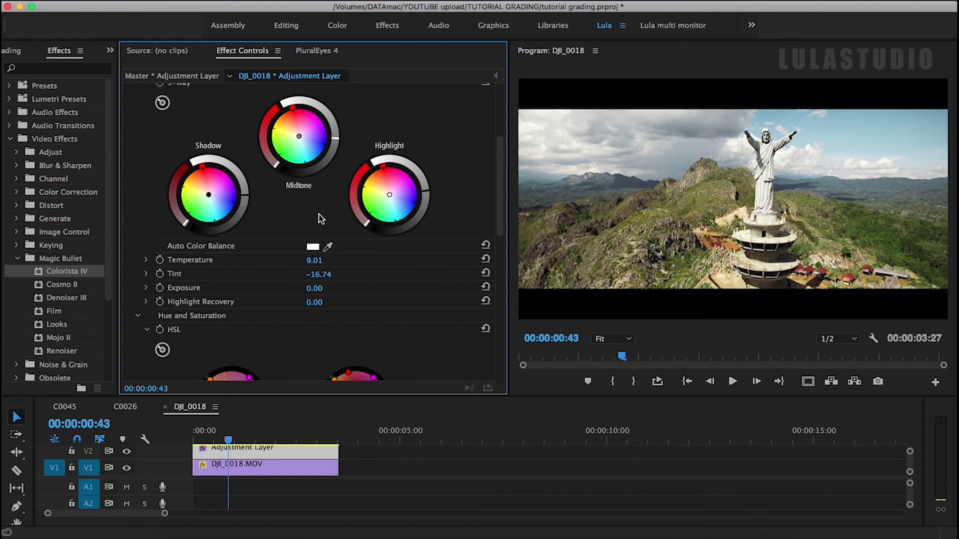
scroll(322, 212, down, 5)
mouse_move(319, 181)
mouse_down()
mouse_move(335, 181)
mouse_move(316, 181)
mouse_up()
Set Saturation to -10.00 and compare the grade by toggling the V2 eye.
click(321, 181)
text(-10)
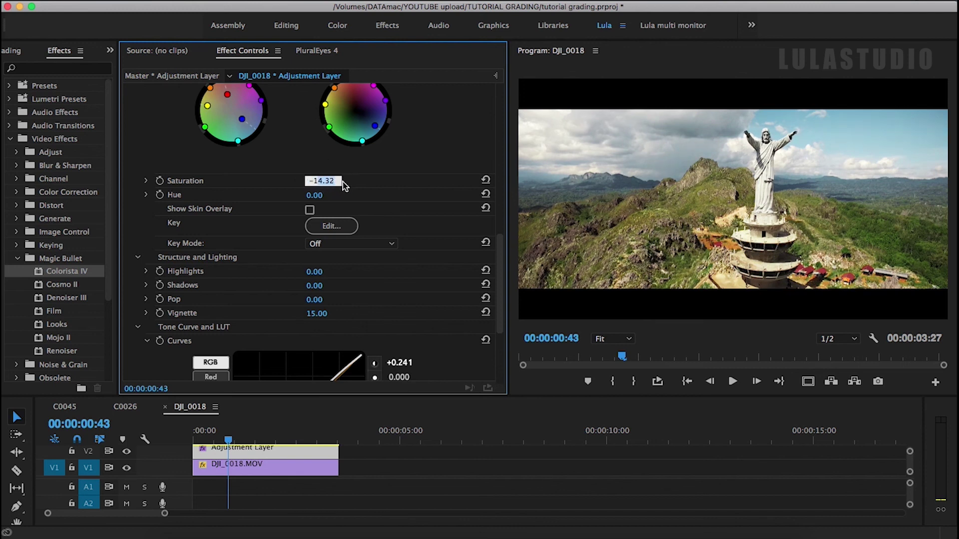
key(Return)
click(127, 452)
click(127, 452)
click(127, 452)
click(127, 453)
Play the graded drone clip from the start.
drag(219, 441, 194, 441)
key(space)
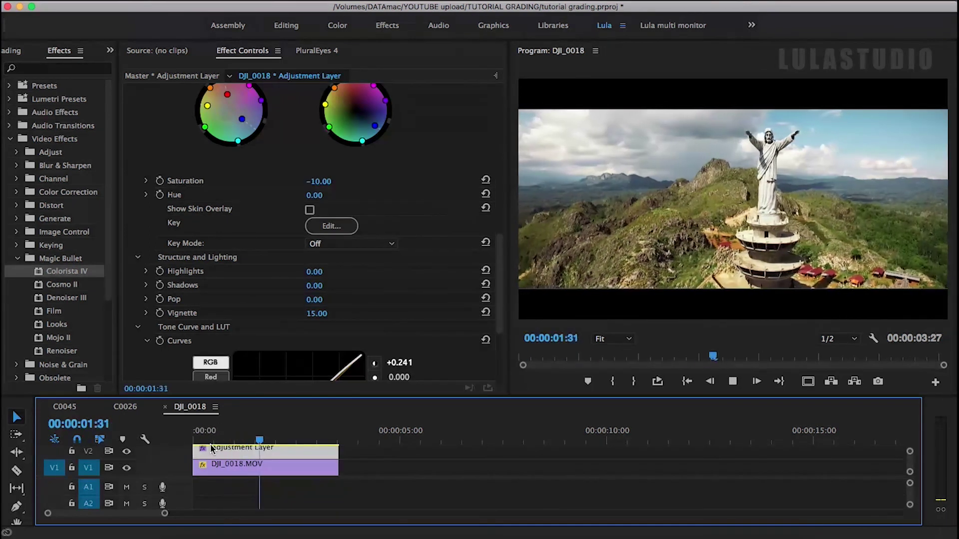
key(space)
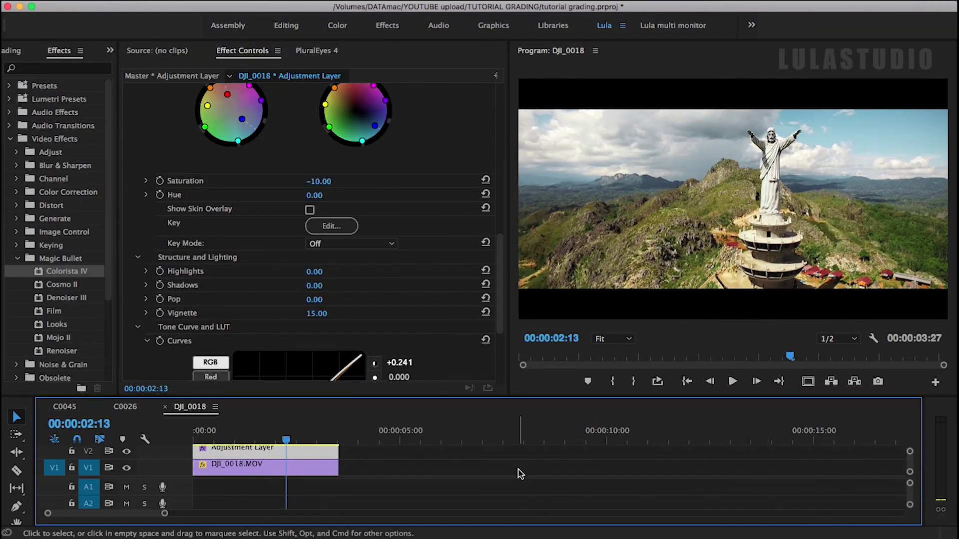